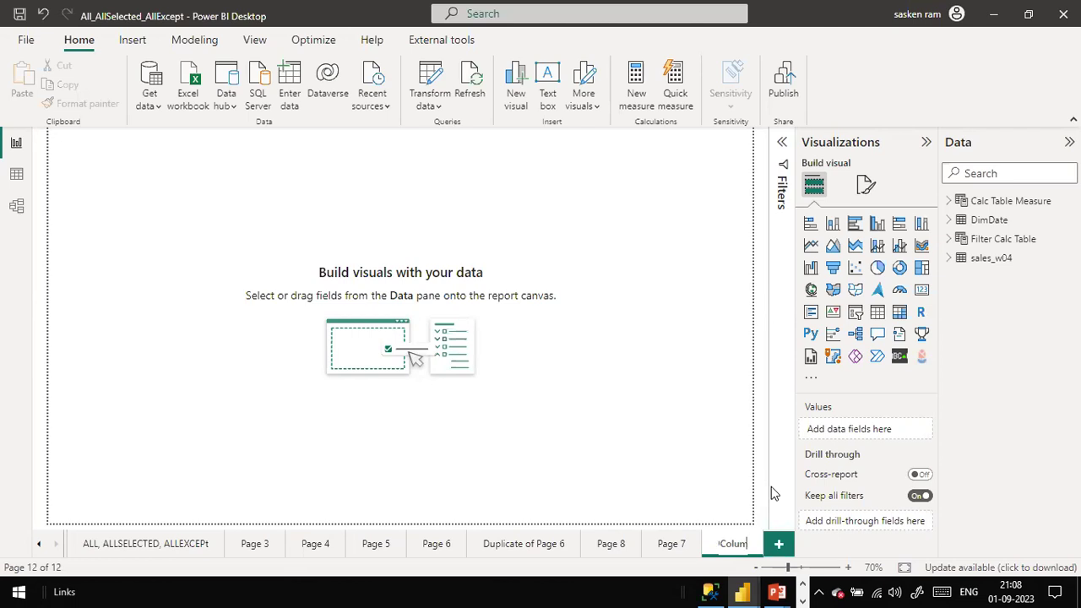
- Confirm the report page's name, and in the data view start a calculated table named AddColumns Date Table
key(Return)
click(17, 175)
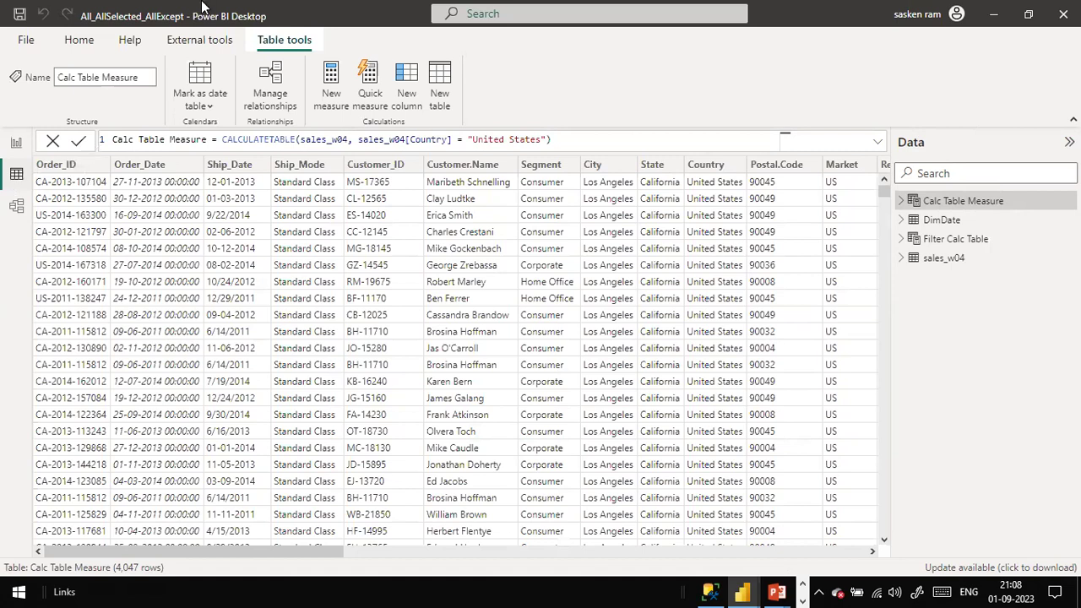
click(438, 79)
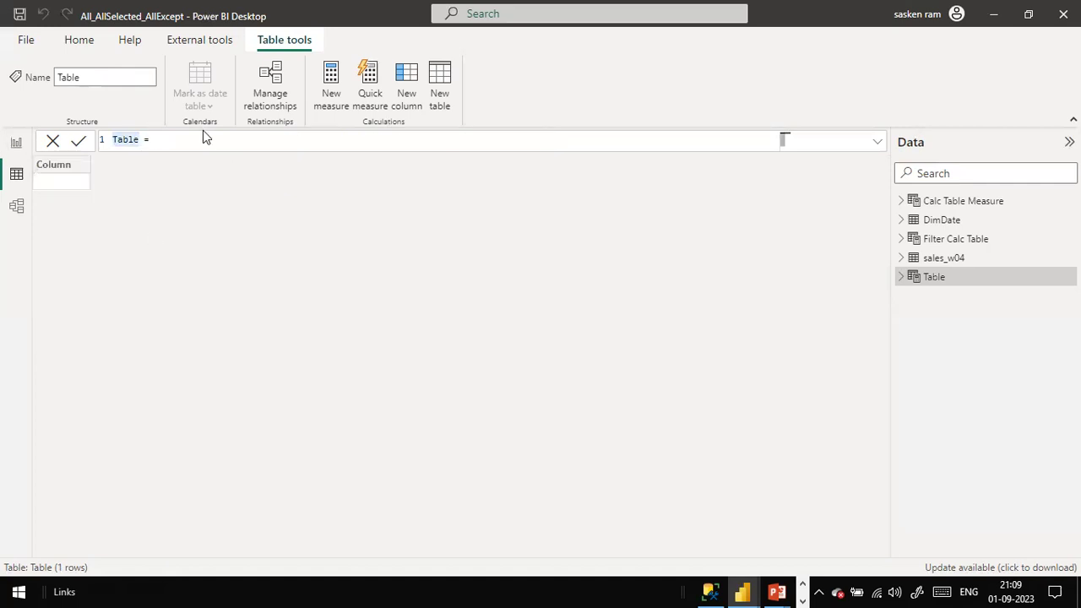
text(AddColumns )
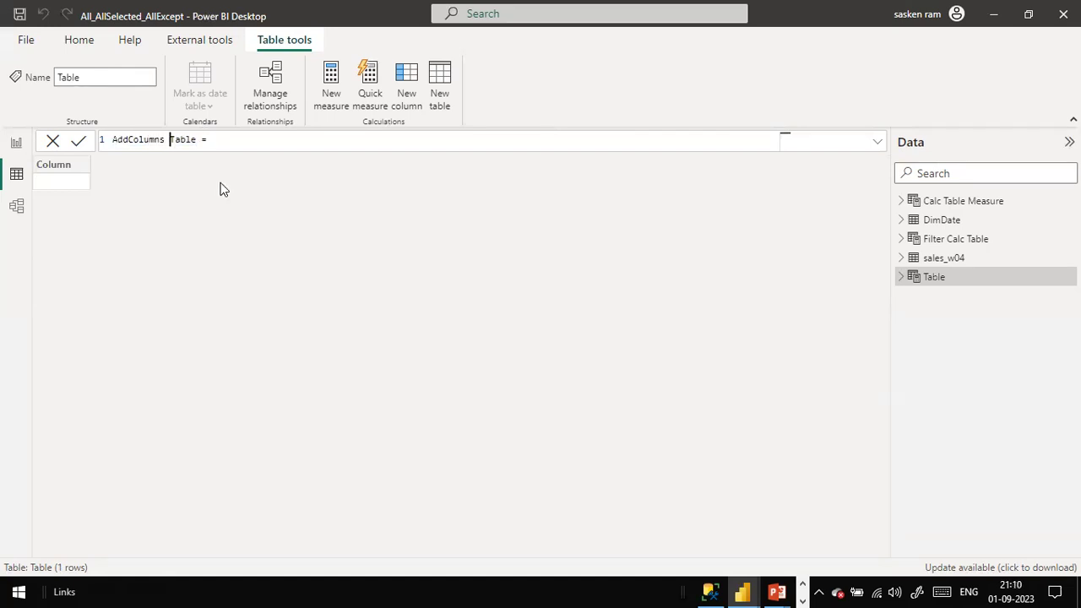
text(Date Table = ADD)
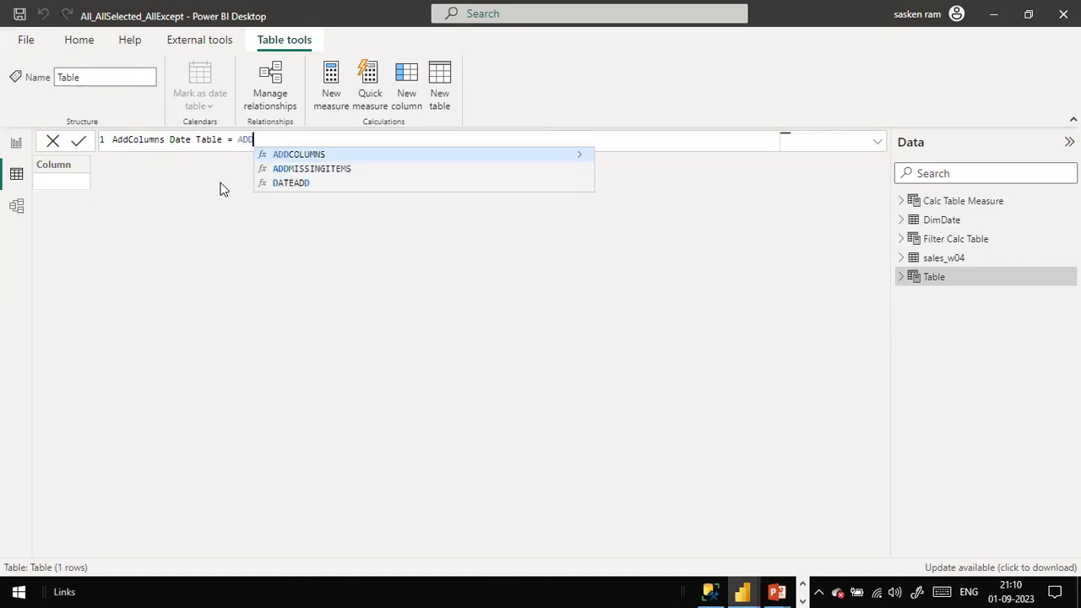
- Begin the table formula with ADDCOLUMNS, using CALENDARAUTO() as its base table
key(Tab)
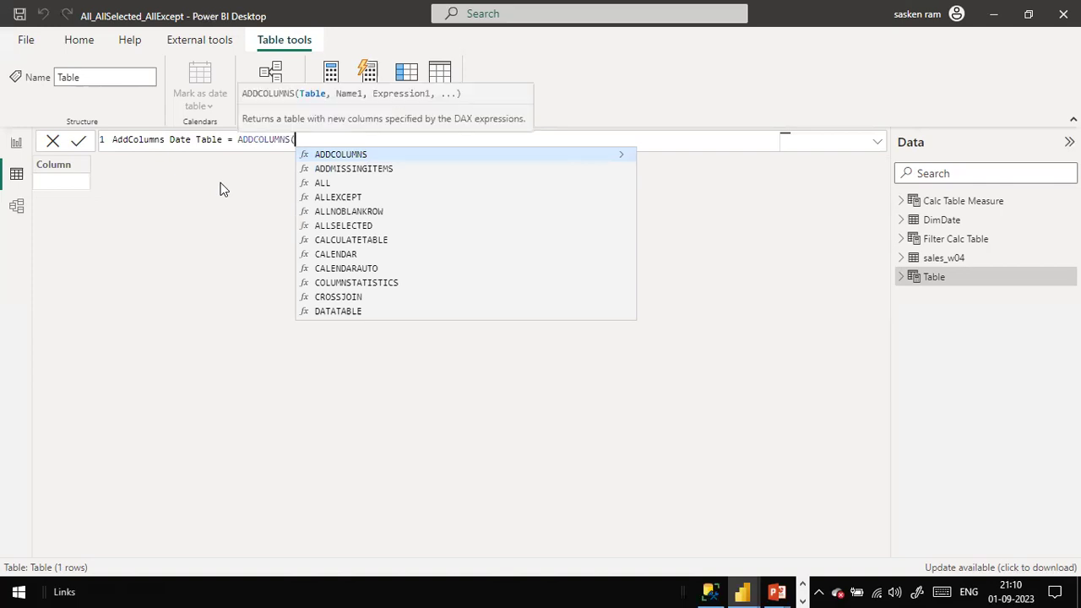
text(CALE)
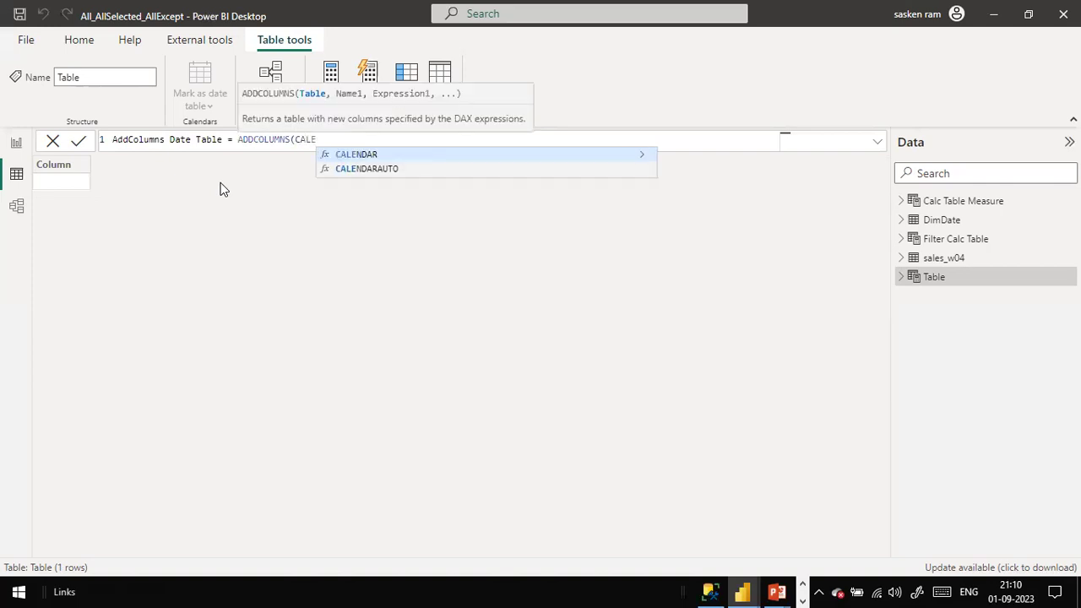
key(Down)
key(Tab)
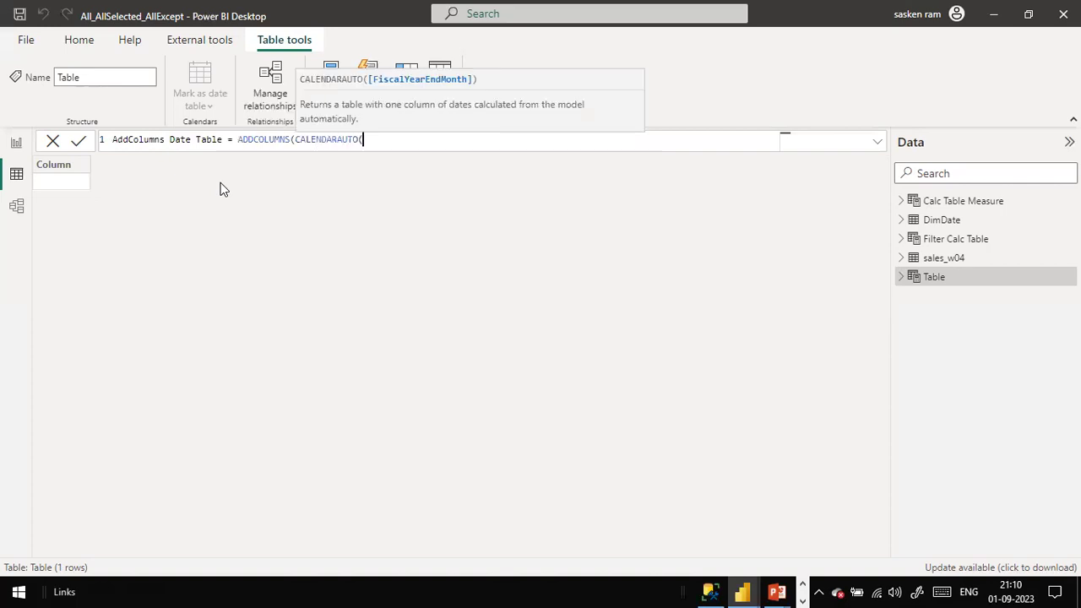
text())
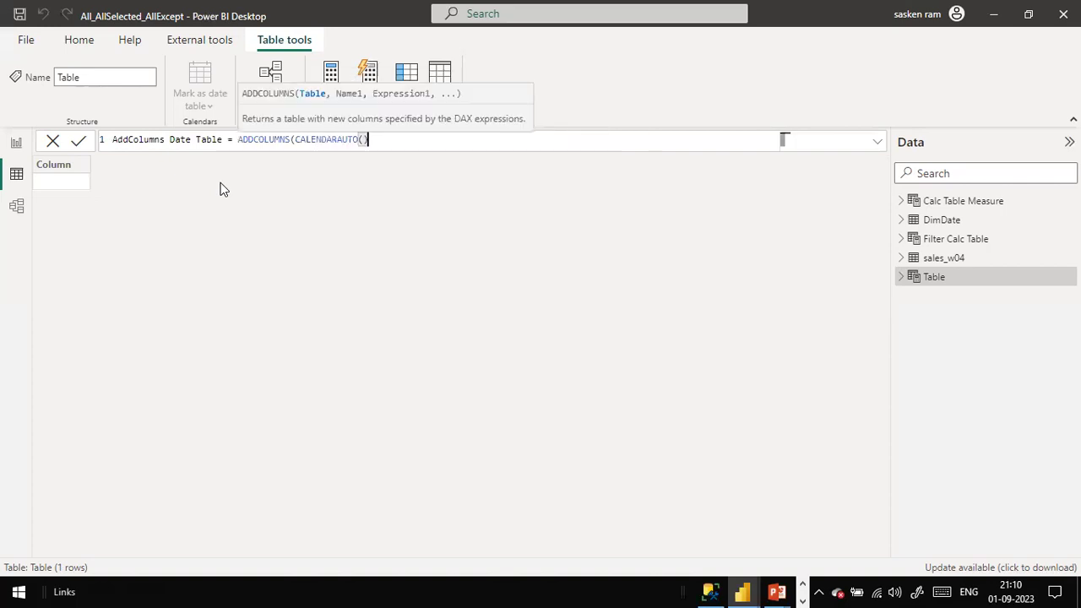
text(,)
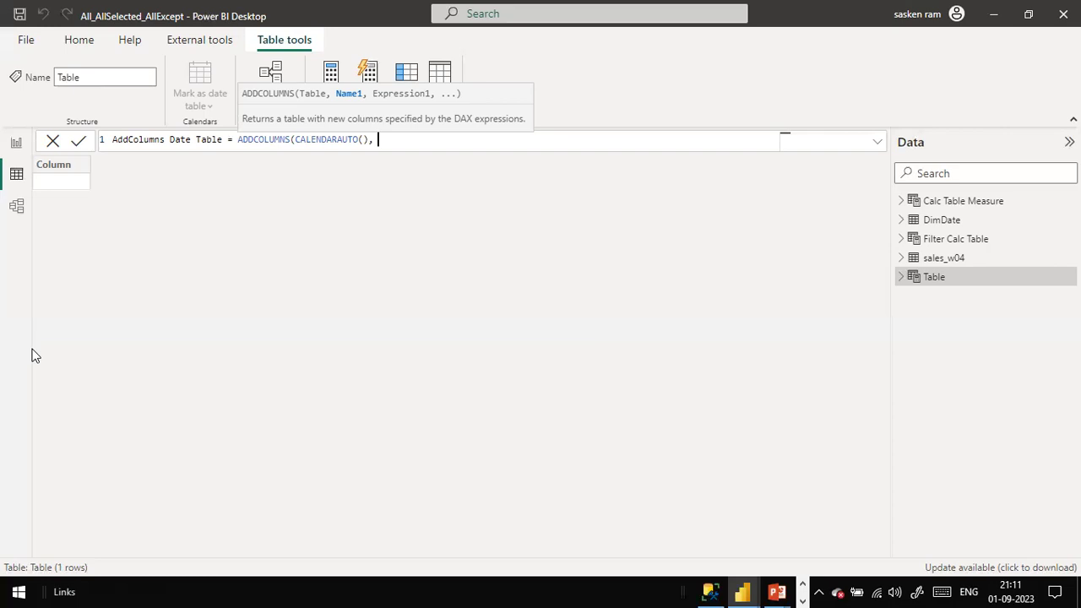
- Add a "Month" column on a new formula line, defined as FORMAT([Date],"mmmmm")
key(shift+Return)
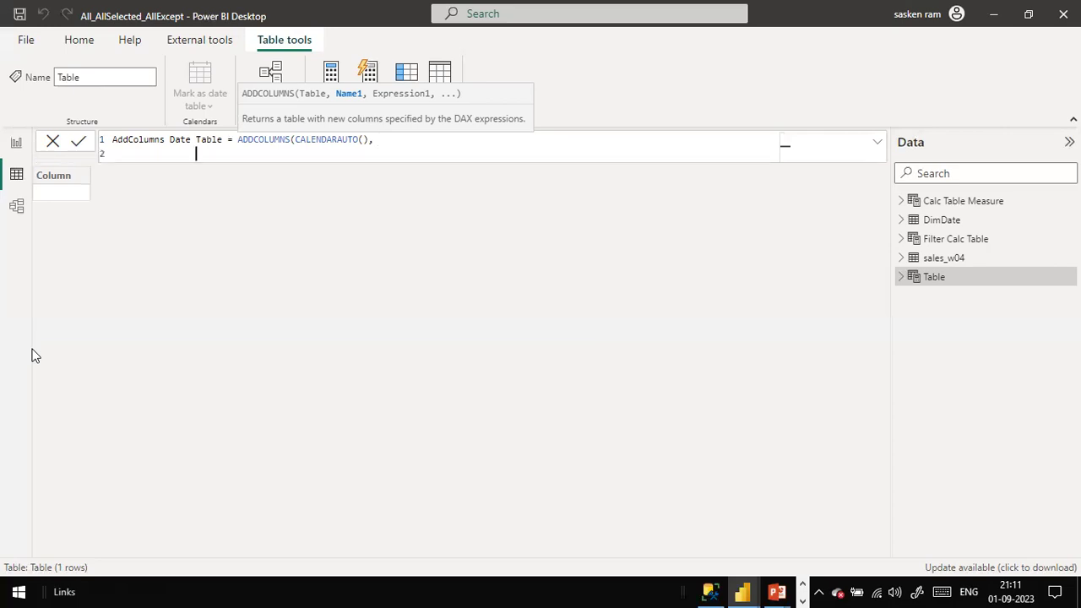
key(Tab)
key(Tab)
key(Tab)
key(Tab)
key(Tab)
key(BackSpace)
key(BackSpace)
text(")
text(n)
text(ONT)
key(BackSpace)
key(BackSpace)
key(BackSpace)
key(BackSpace)
text(Month", FOR)
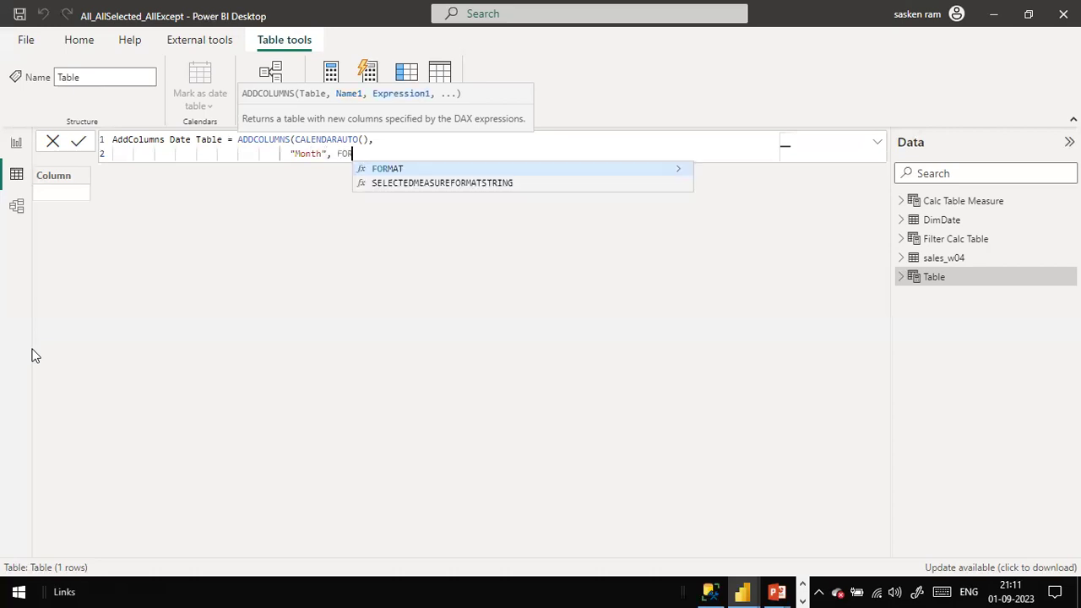
text(MAT()
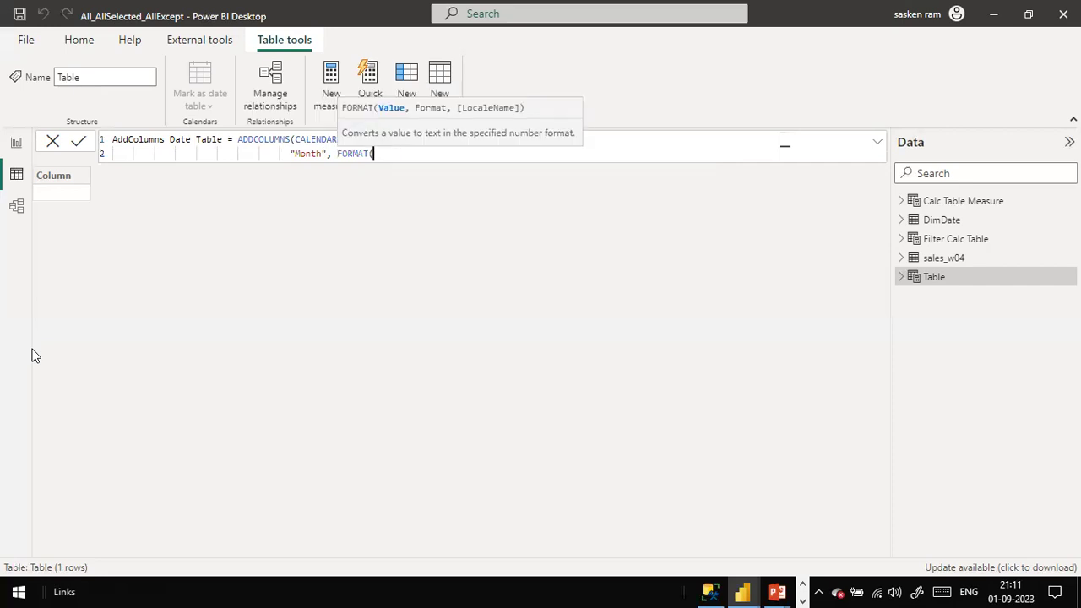
text([Date])
text(,"mmmmm"))
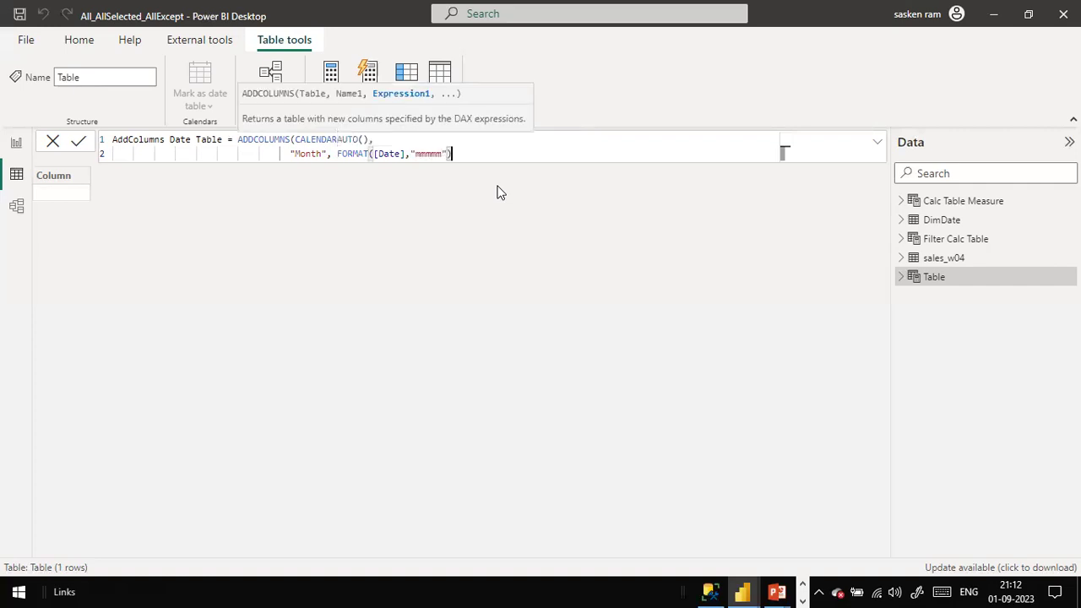
- Add a "Year" column on the following formula line, applying FORMAT to [Date] with the "yyyy" format
text(,)
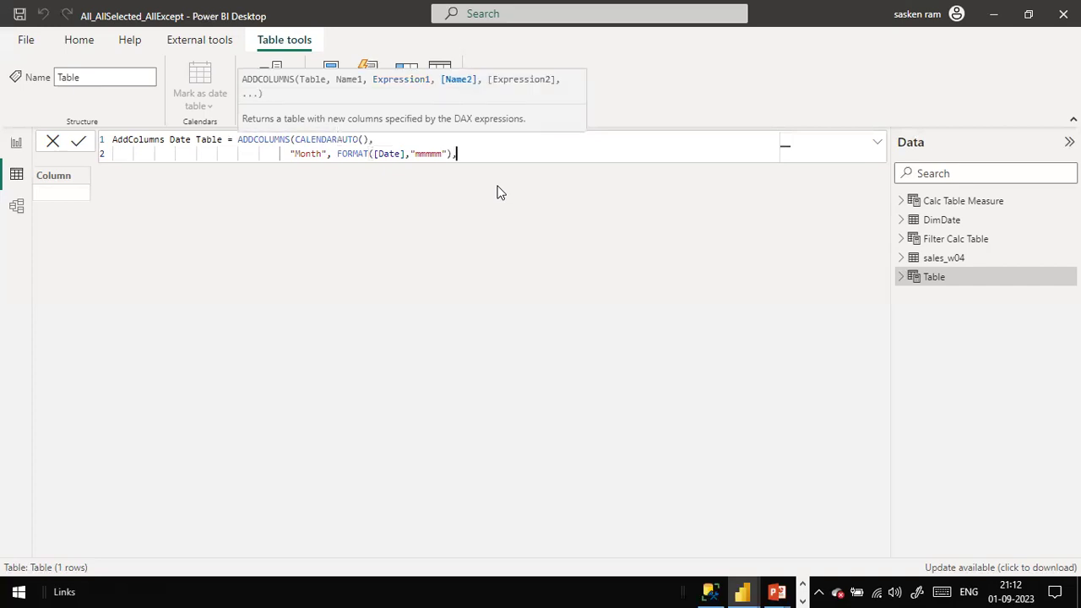
key(shift+Return)
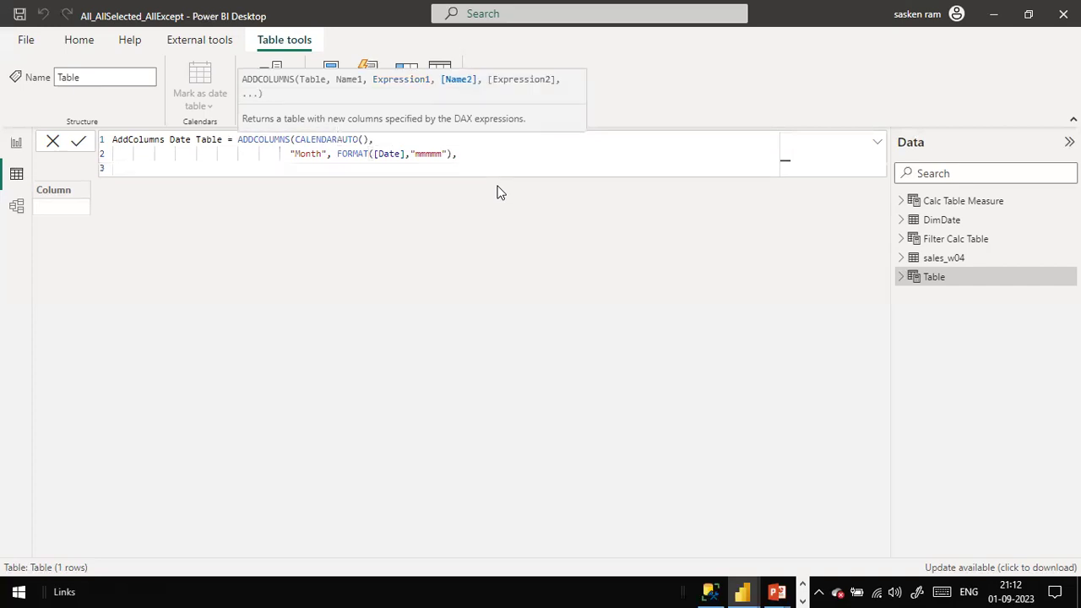
text("Year", FORMAT)
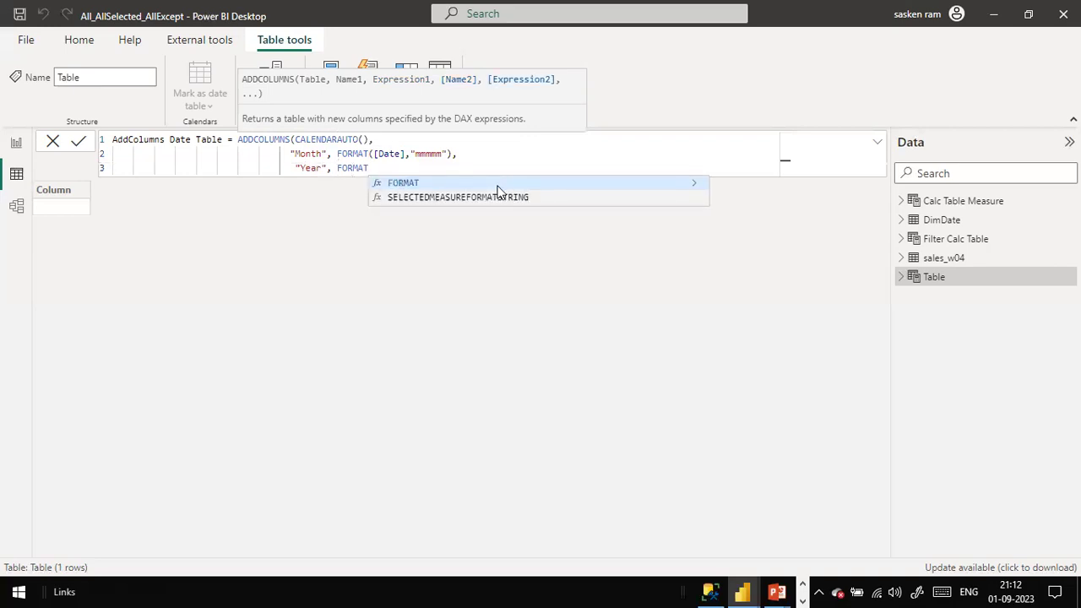
key(Tab)
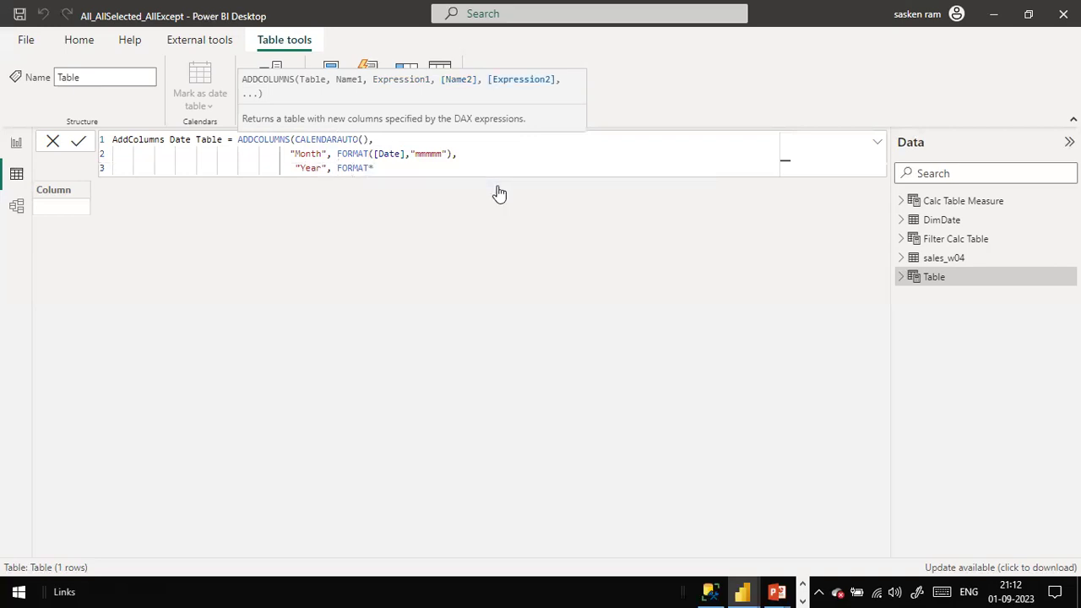
text([Date)
key(Tab)
text(,)
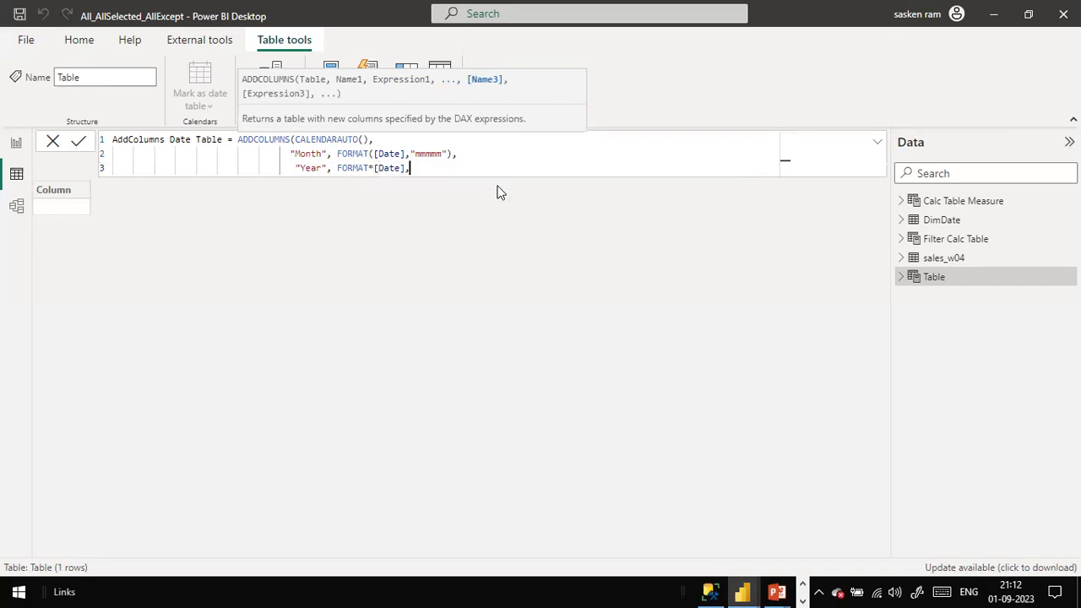
text("yyyy"))
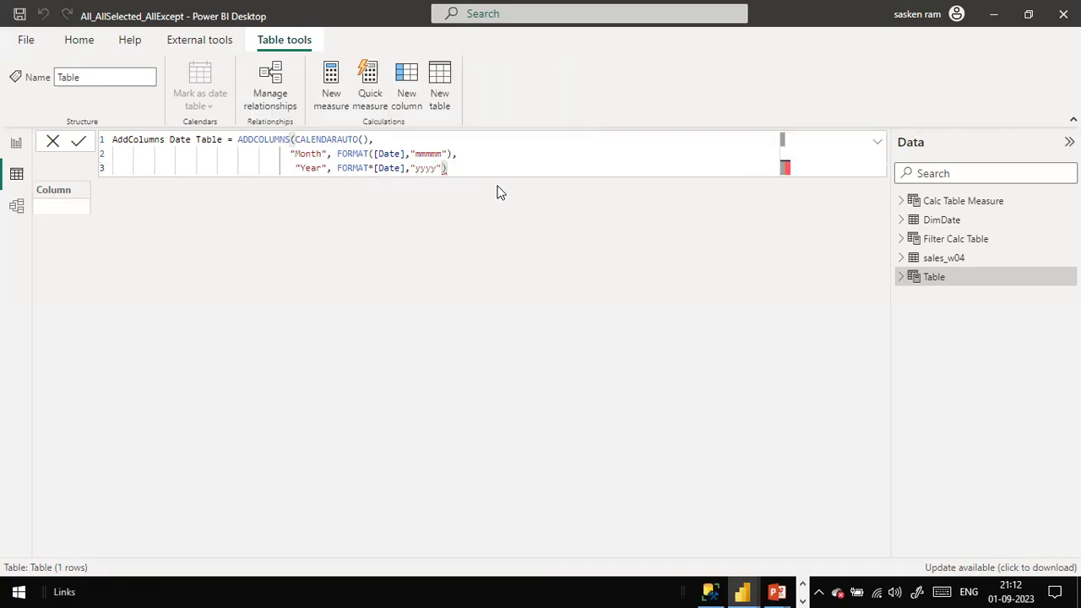
- Start another column entry named "Quarter" on a new line of the formula
text(,)
key(shift+Return)
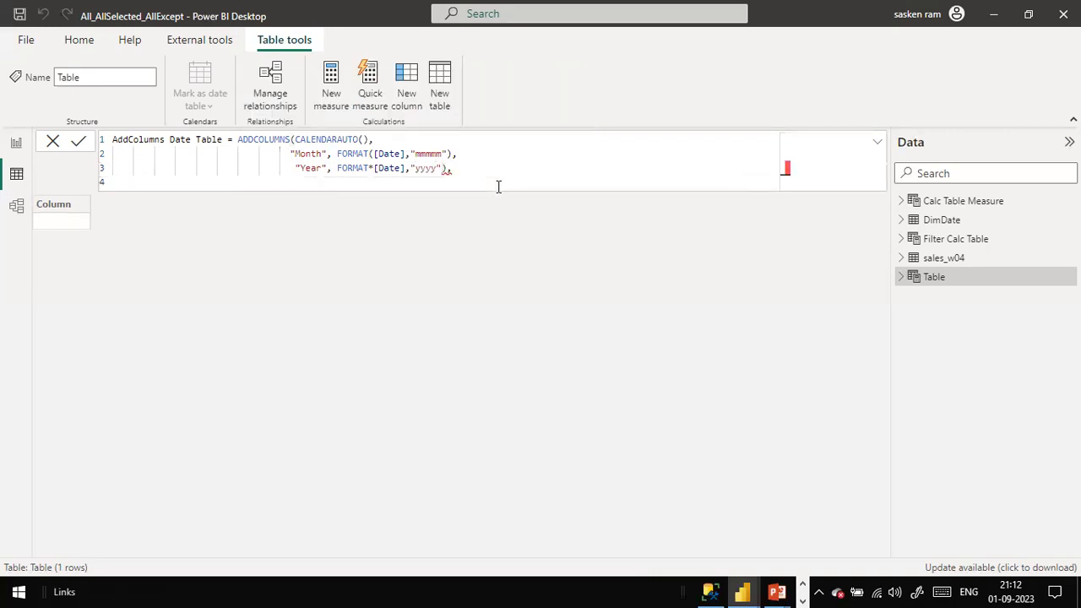
text("Quarter",)
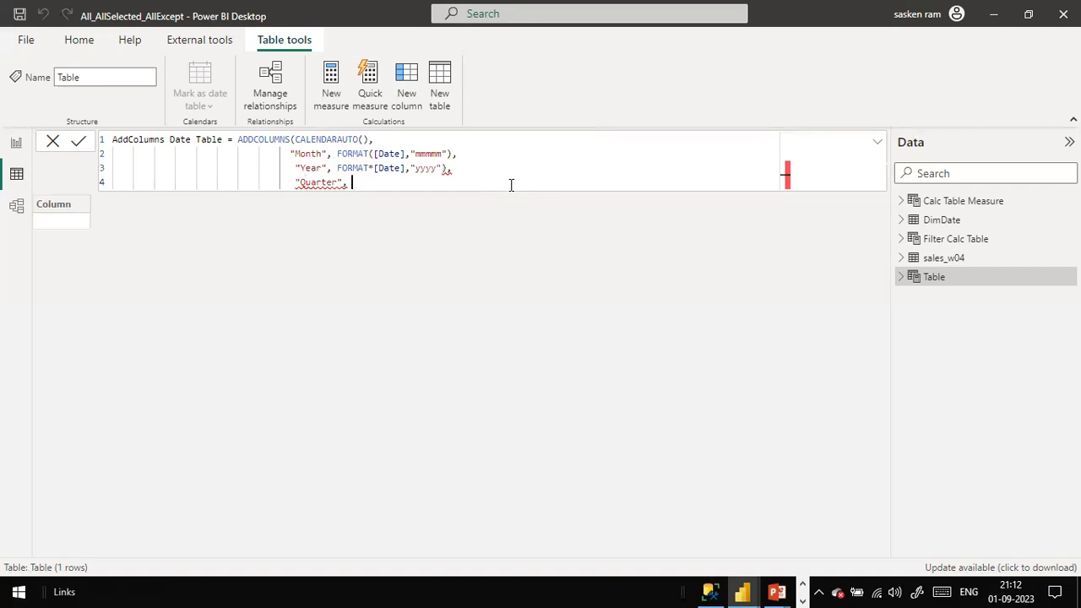
- Replace the stray asterisk after FORMAT in the Year expression with an opening parenthesis
key(Up)
key(Right)
key(Right)
key(Right)
key(Right)
key(BackSpace)
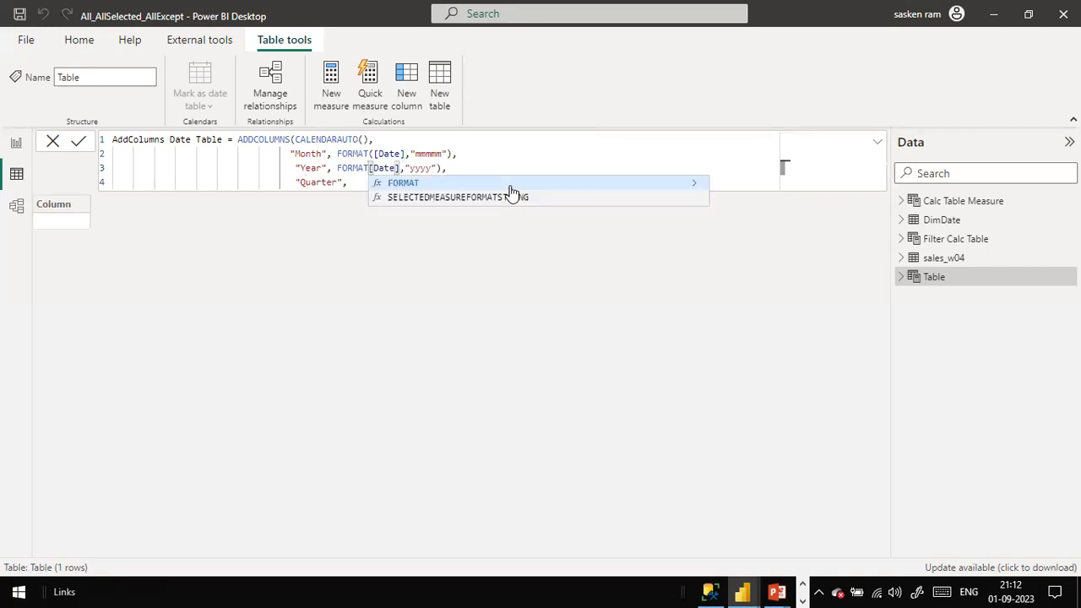
text(()
click(511, 185)
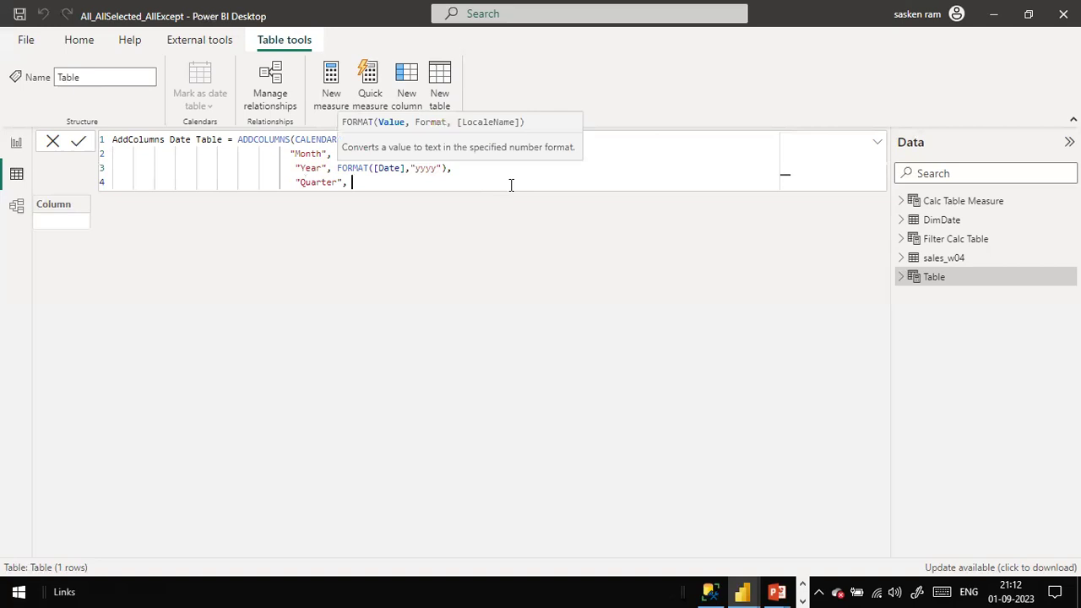
- Define the Quarter column as FORMAT([Date],"\QQ"), reusing a copy of the start of the Year expression
key(Up)
key(Left)
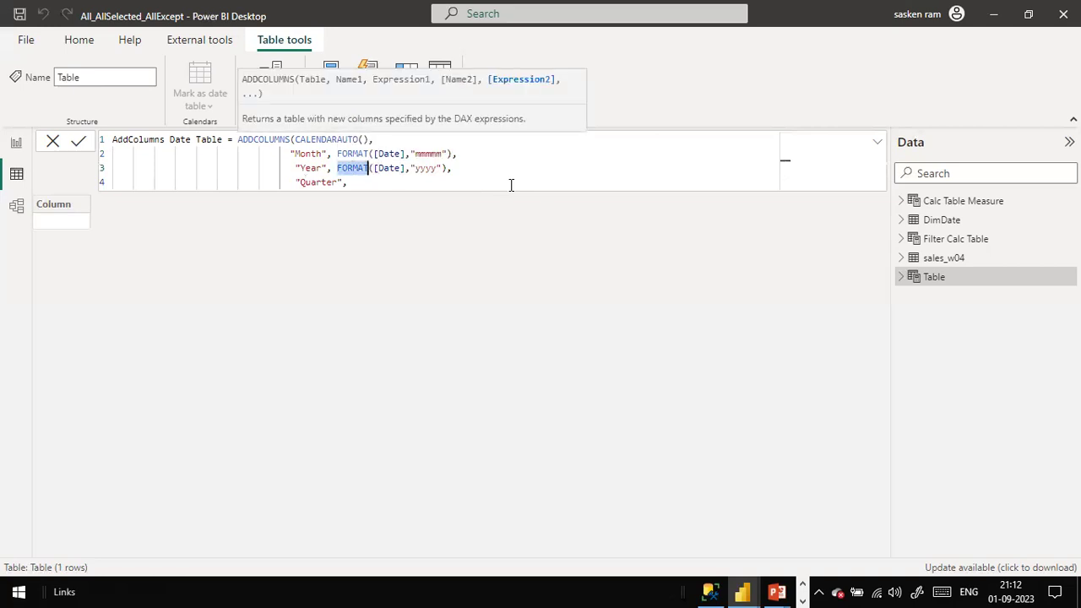
key(Right)
key(shift+Right)
key(shift+Right)
key(shift+Right)
key(shift+Right)
key(shift+Right)
key(shift+Right)
key(shift+Right)
key(shift+Right)
key(ctrl+c)
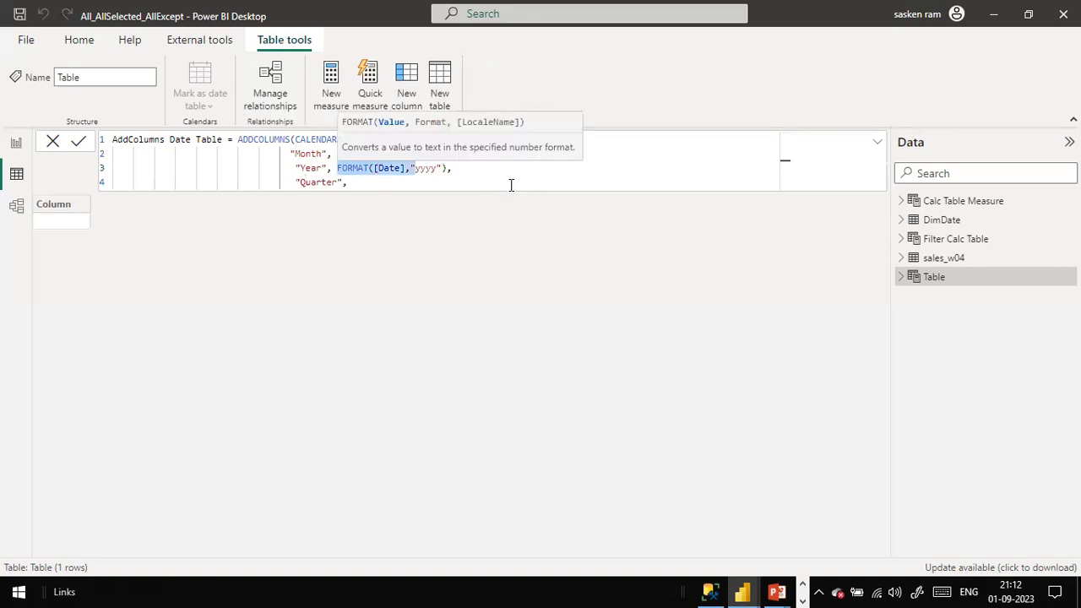
click(511, 185)
key(ctrl+v)
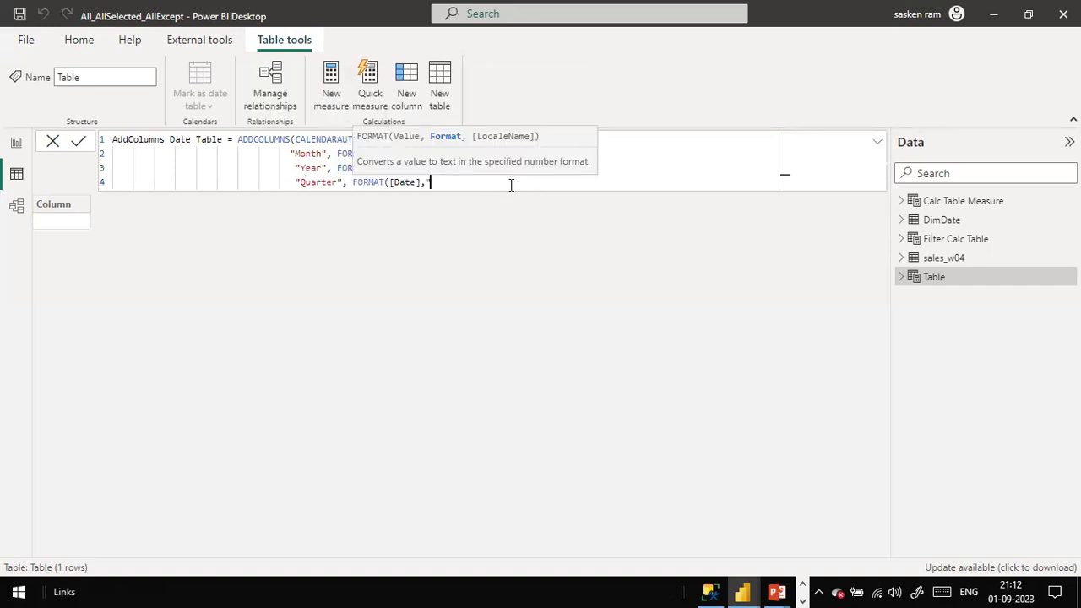
text(\QQ"))
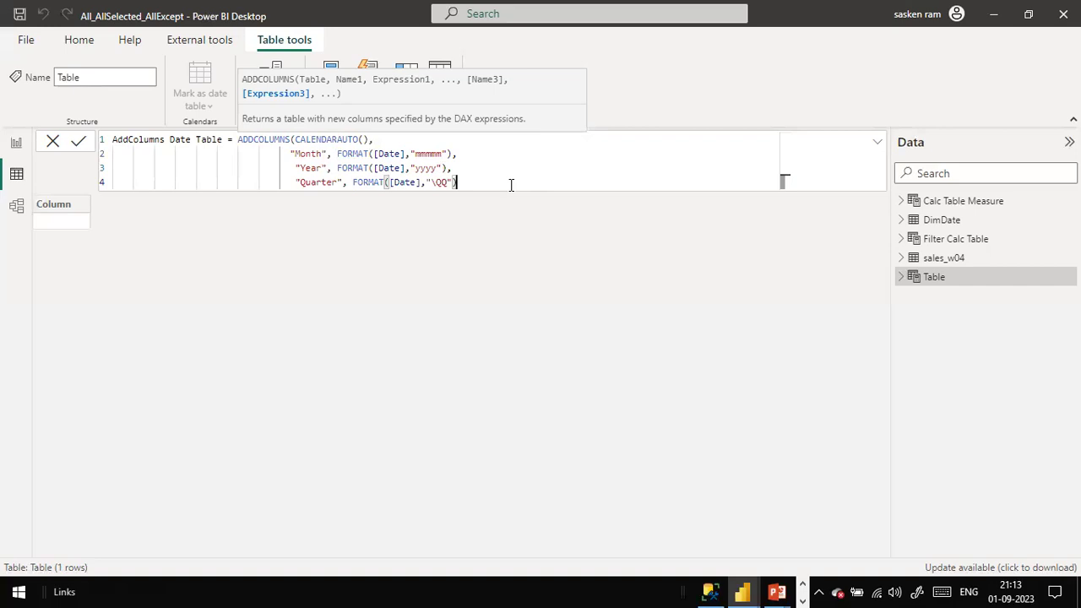
text(,)
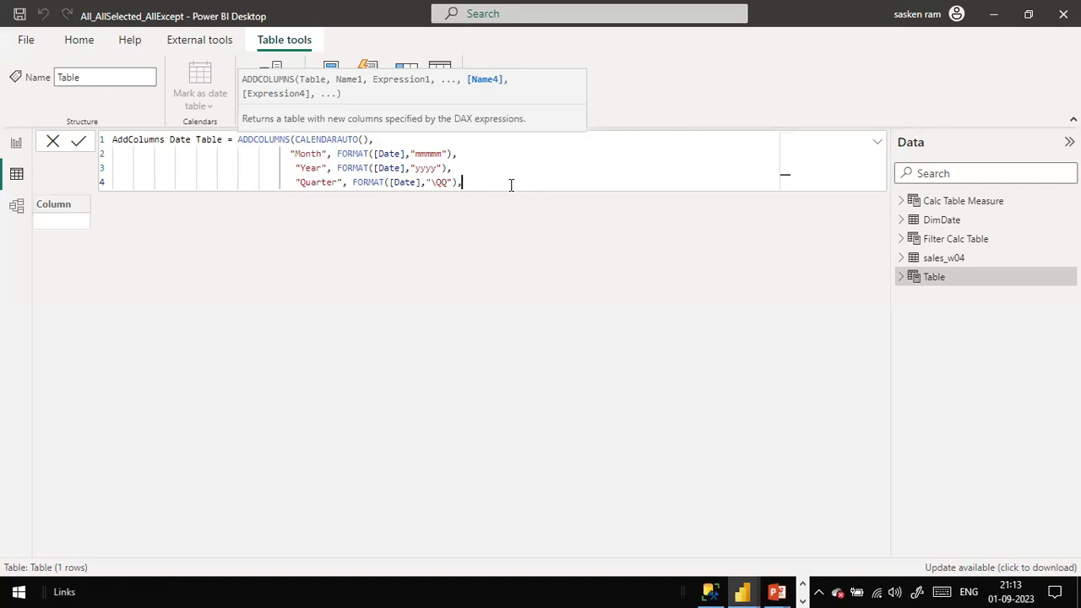
key(Left)
key(Left)
key(Left)
key(Left)
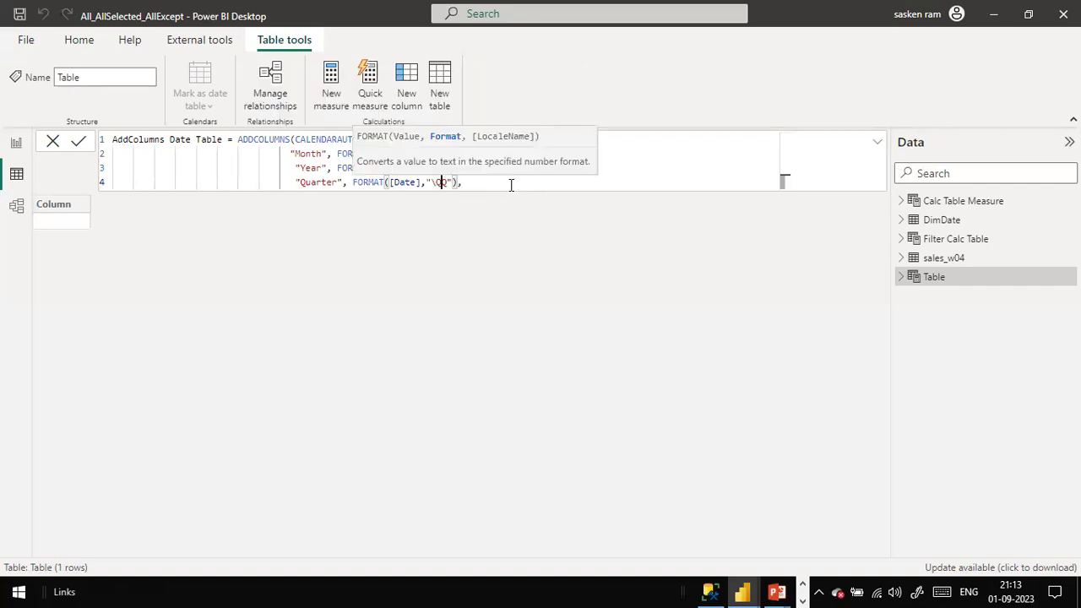
key(End)
key(Left)
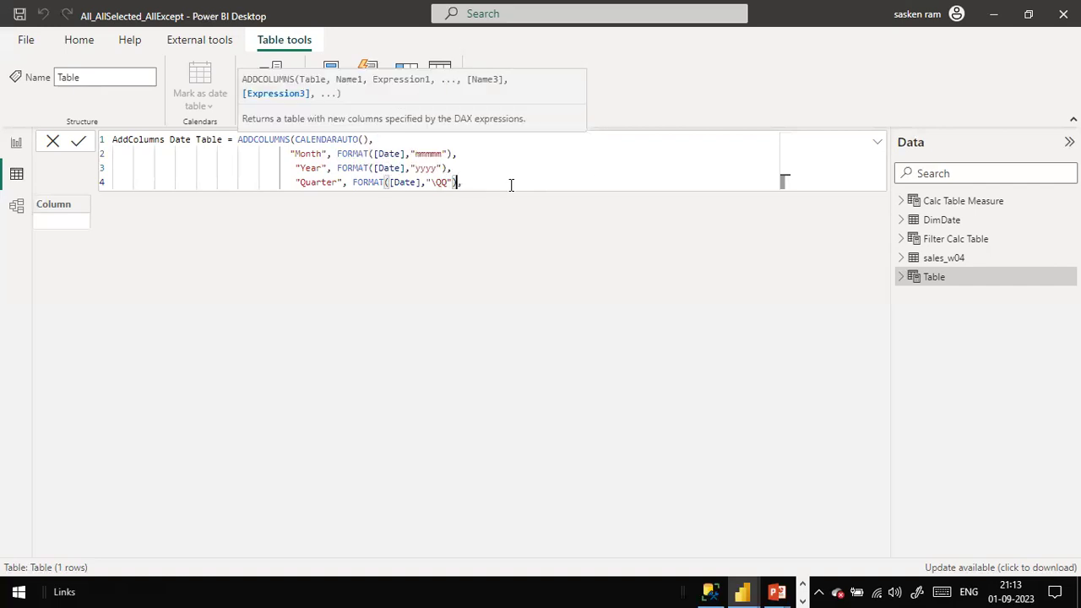
key(Left)
key(Left)
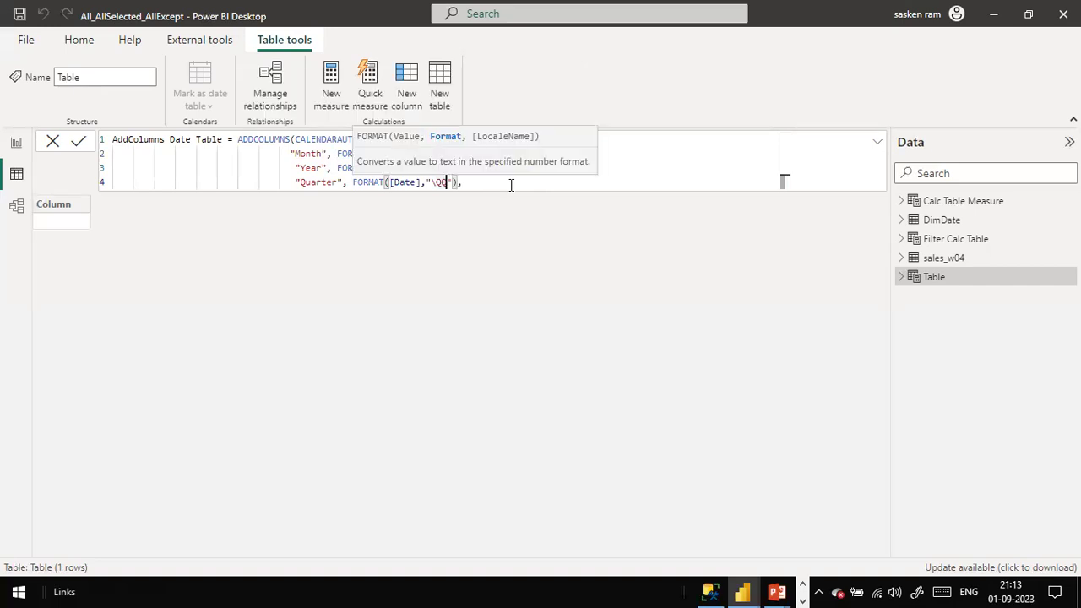
key(Left)
key(Right)
key(Right)
key(Right)
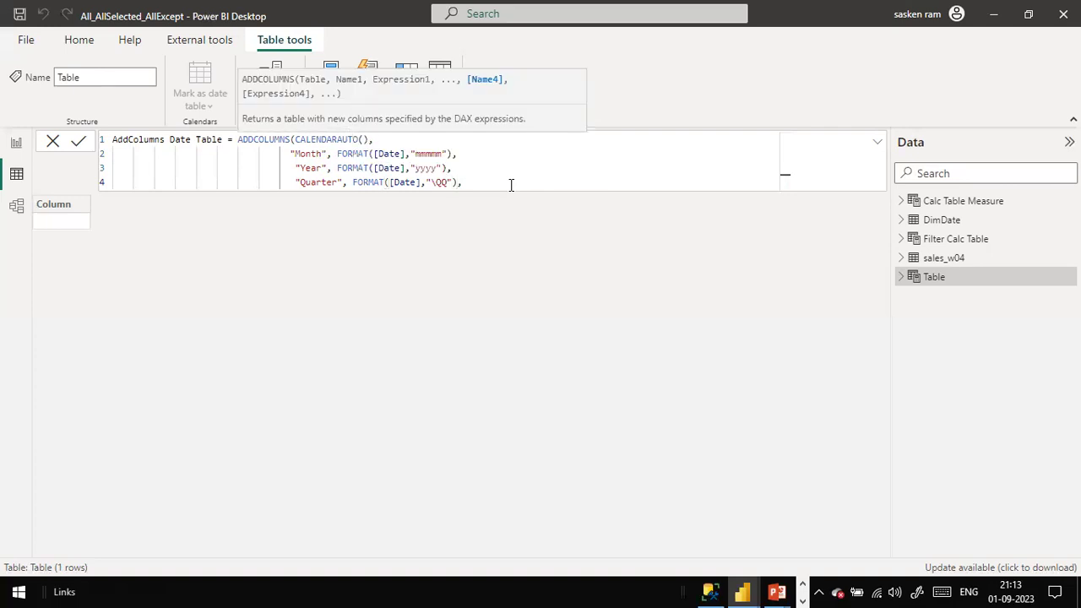
- Add a "Month Number" column on a new line of the formula, defined as MONTH([Date])
key(shift+Return)
text("M)
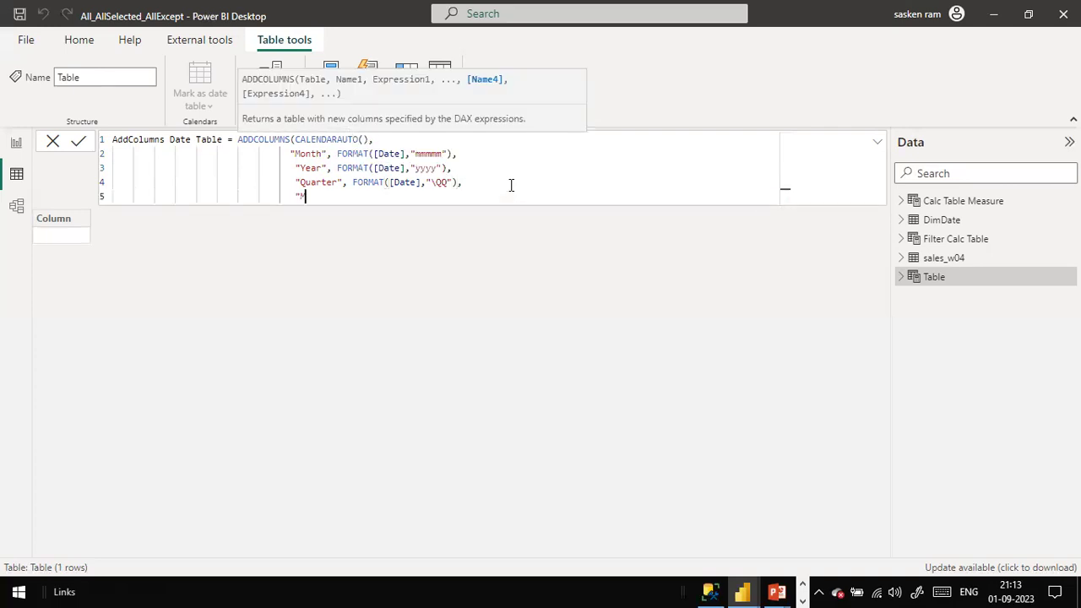
text(onth  Number", Month)
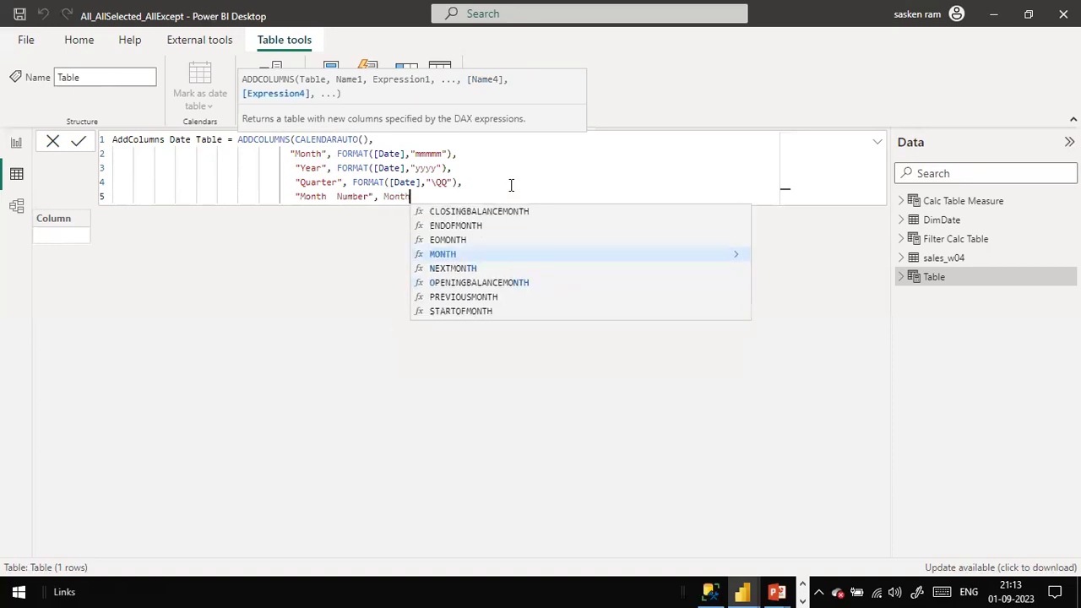
key(Tab)
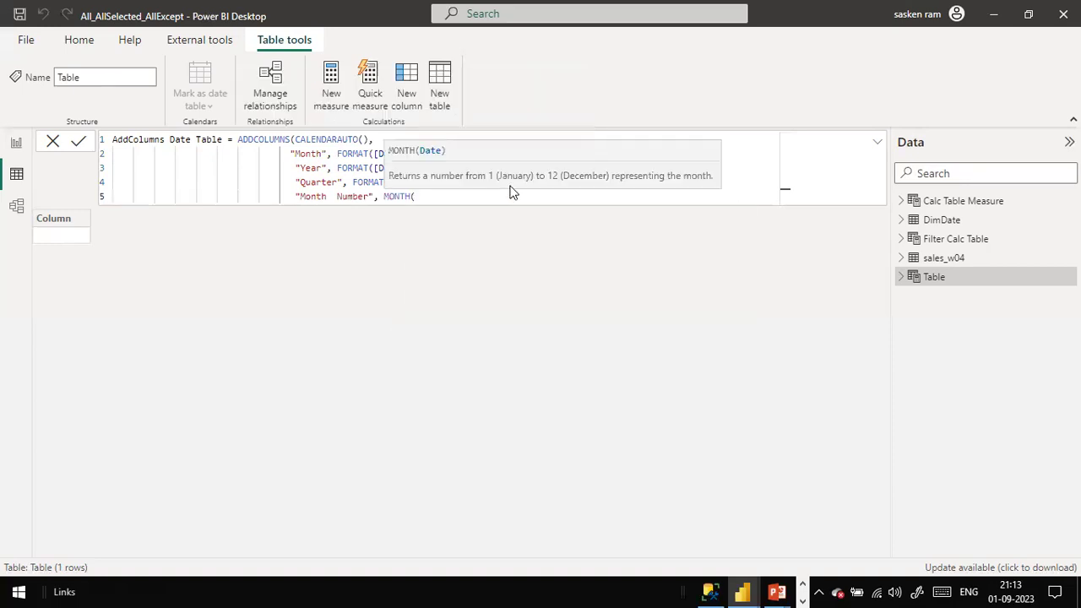
text([D)
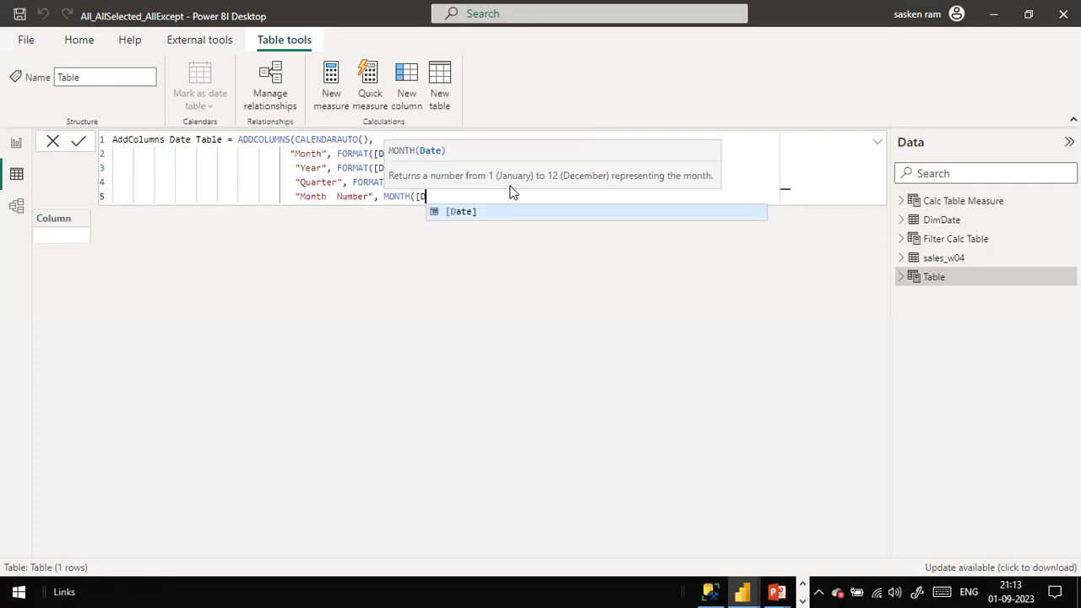
key(Tab)
text())
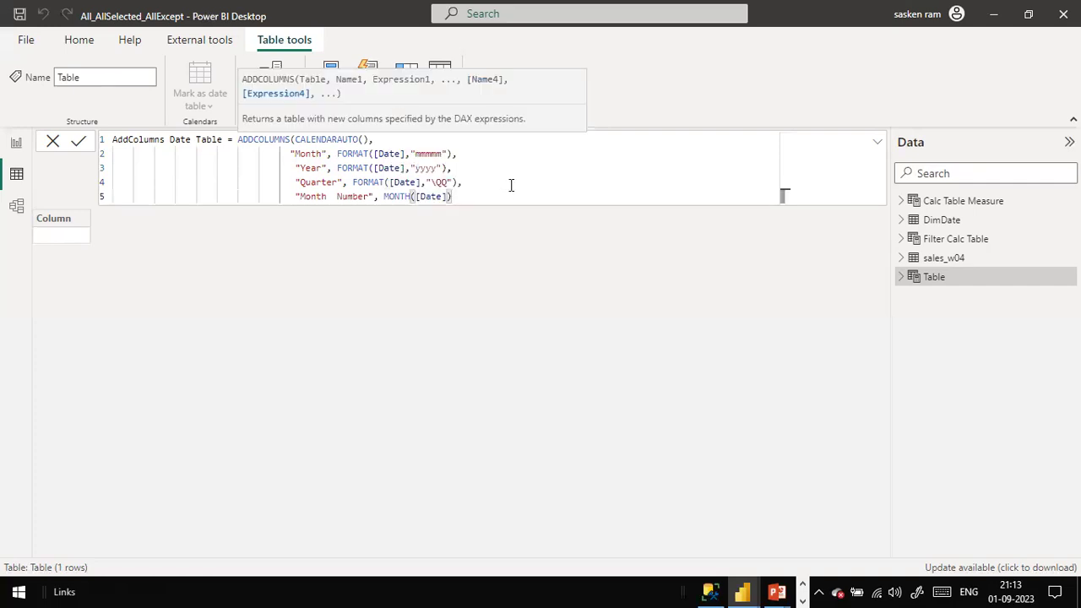
- Close the ADDCOLUMNS expression with a parenthesis on its own line, check its matching bracket, and commit the formula to create the table
key(shift+Return)
key(shift+Return)
text())
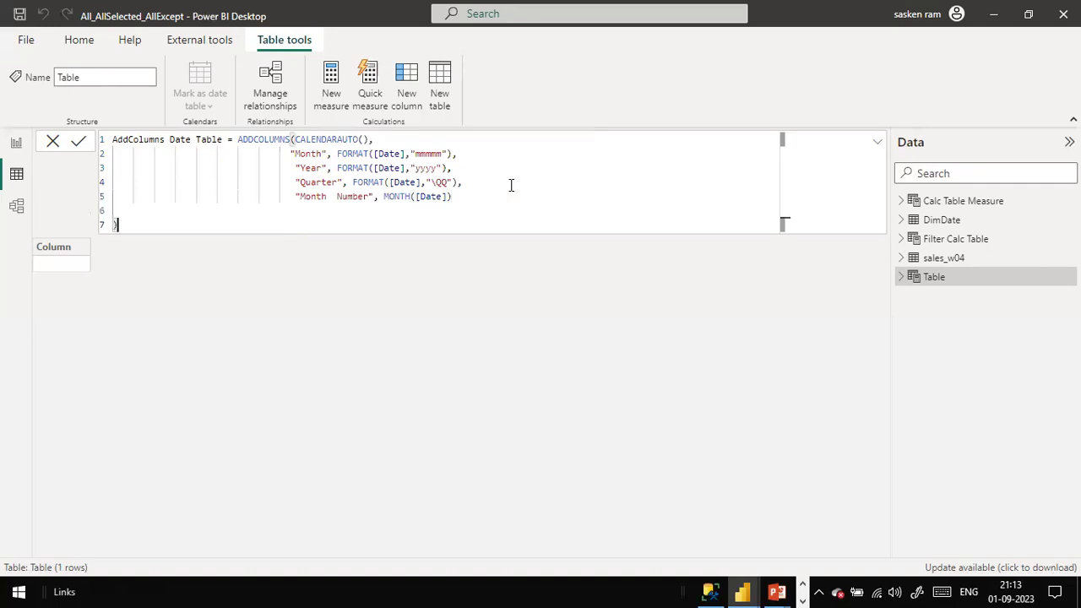
key(Up)
key(Up)
key(Down)
key(Down)
click(294, 140)
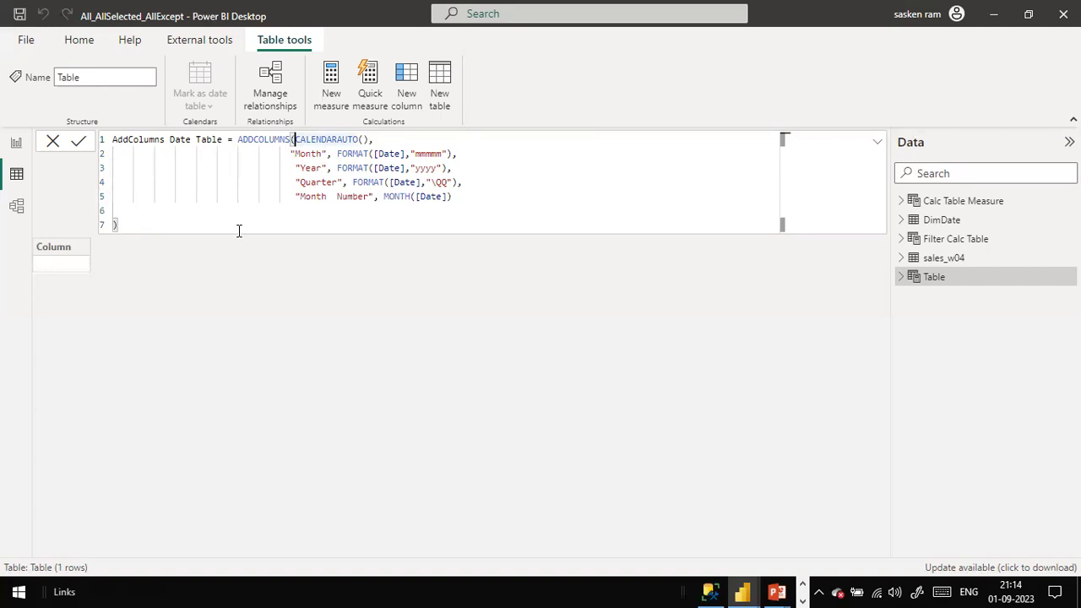
click(81, 143)
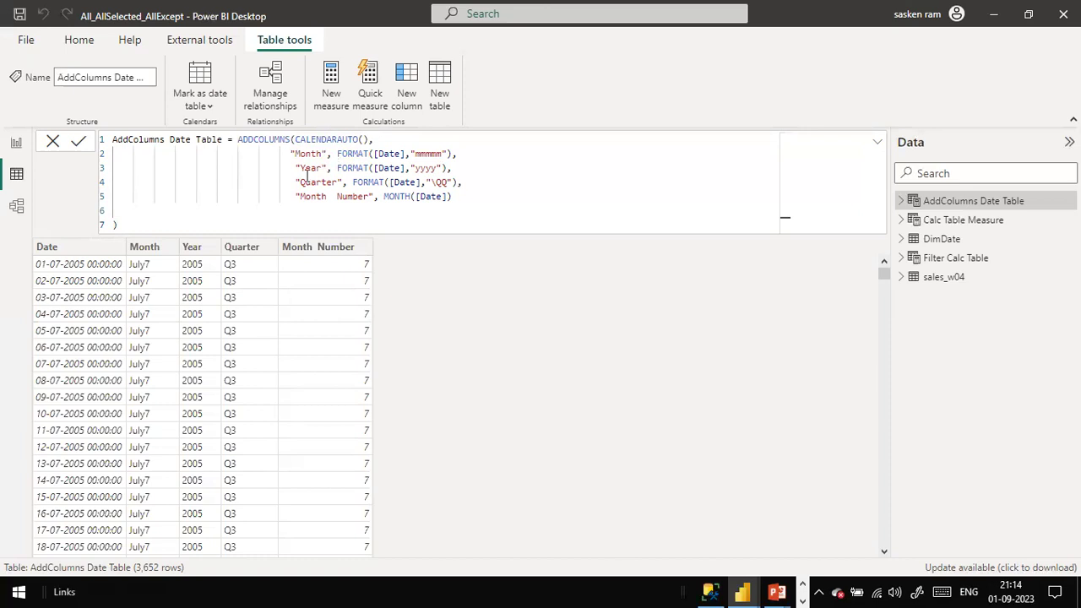
- Review the whole ADDCOLUMNS formula, from CALENDARAUTO through the column expressions, alongside the generated date table
click(331, 139)
click(398, 181)
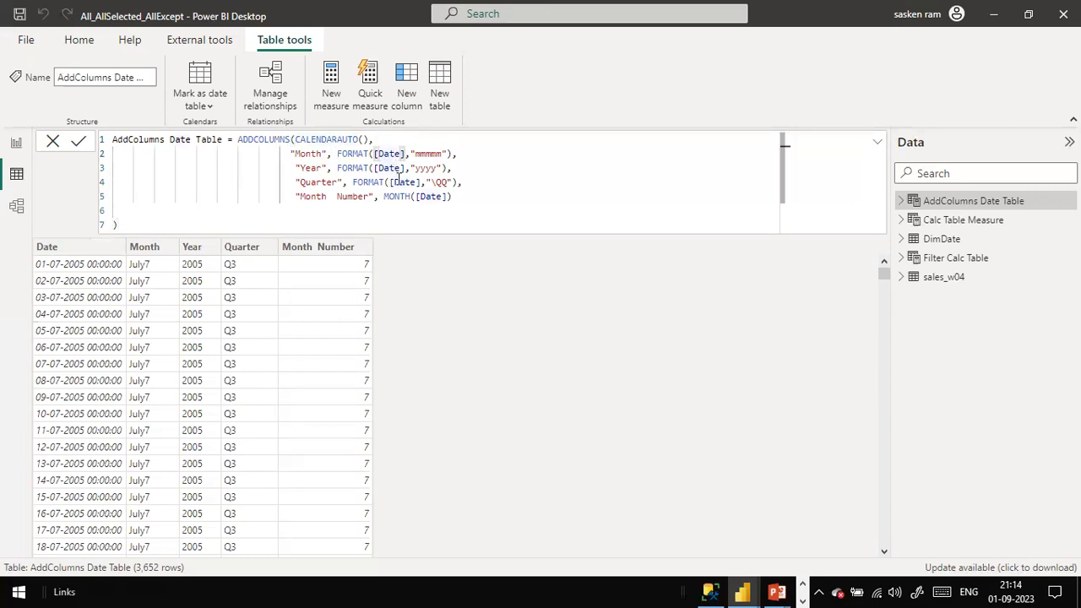
click(403, 210)
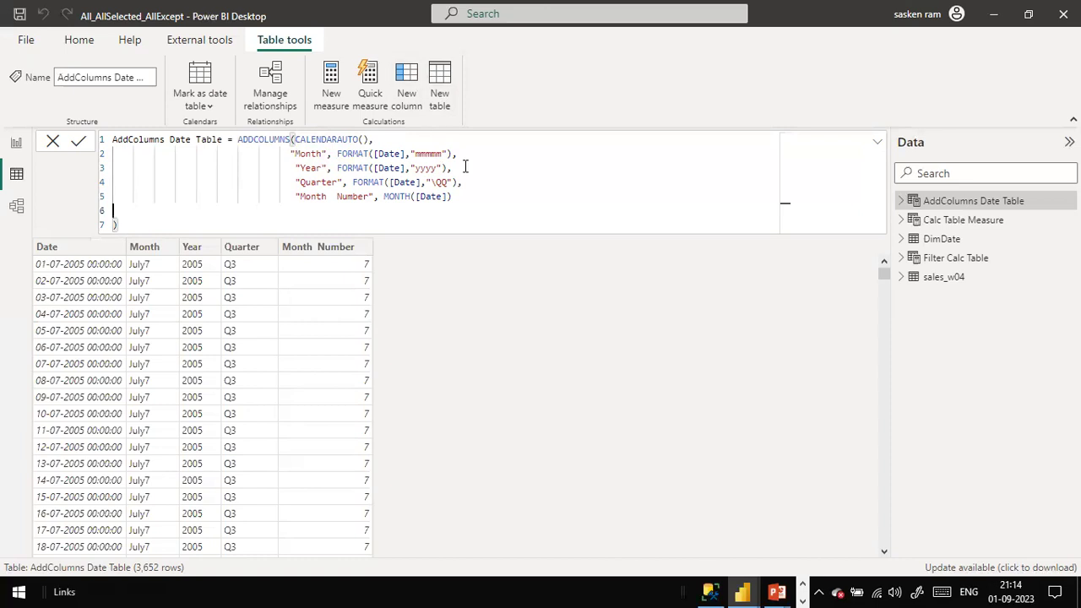
drag(123, 137, 136, 242)
click(243, 247)
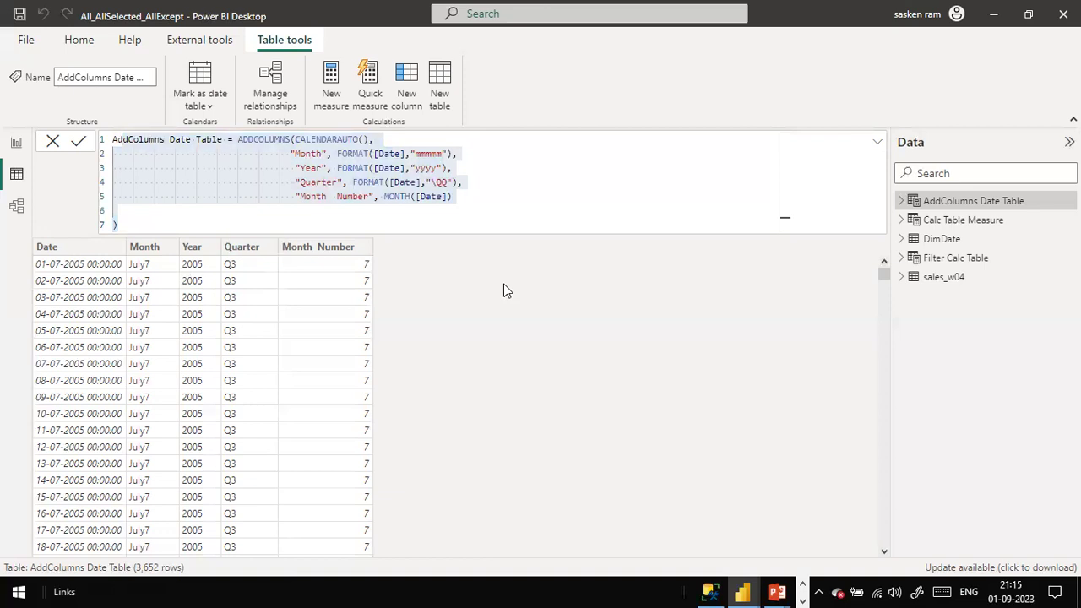
click(135, 226)
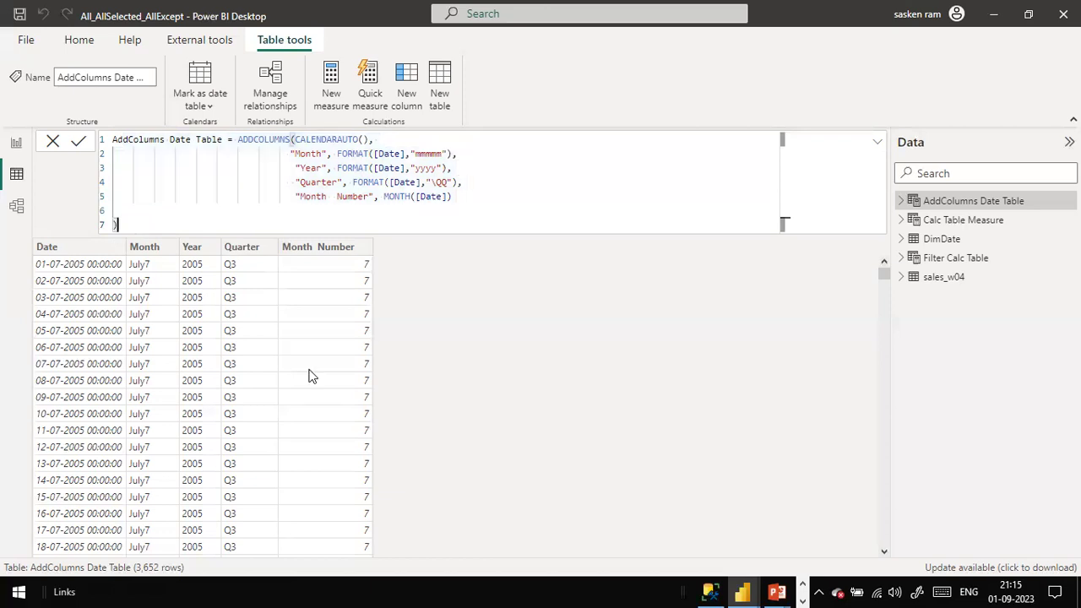
click(53, 141)
- Expand the fields of AddColumns Date Table and examine the Month column's name and FORMAT expression in the formula
click(901, 202)
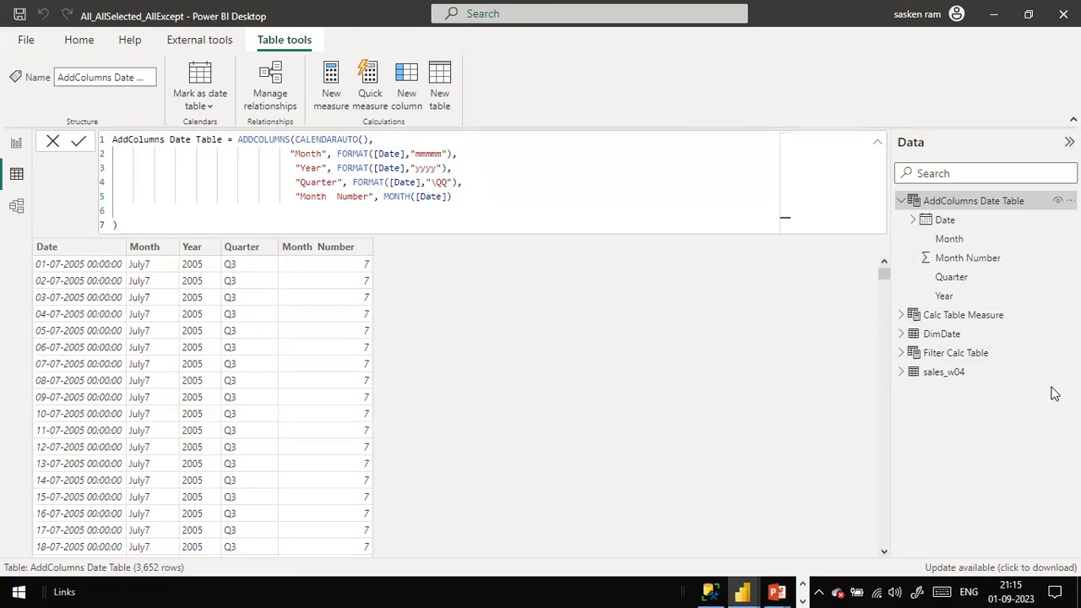
double_click(314, 156)
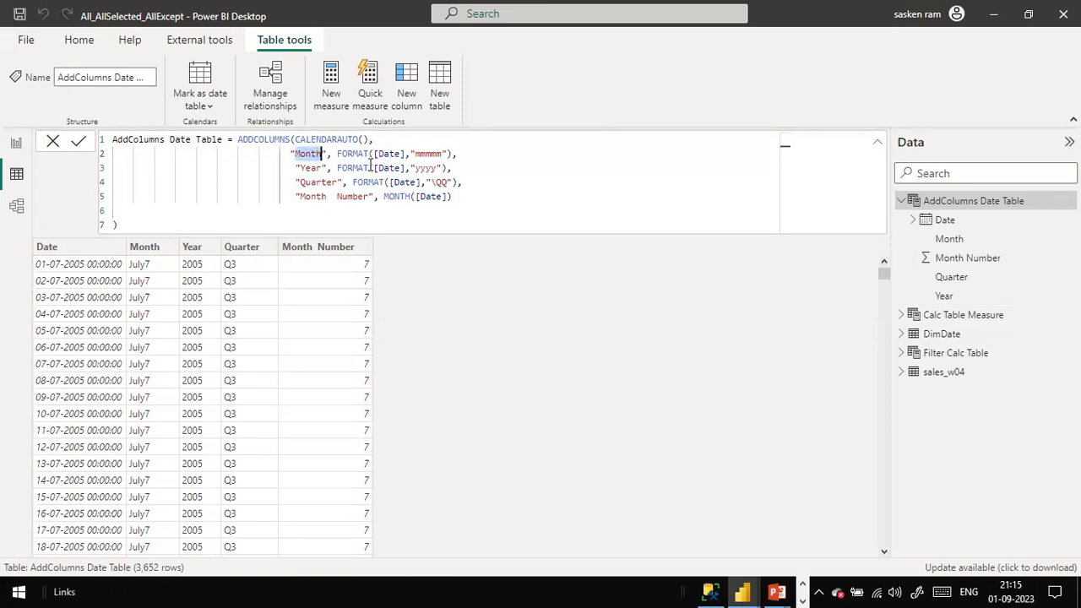
double_click(389, 153)
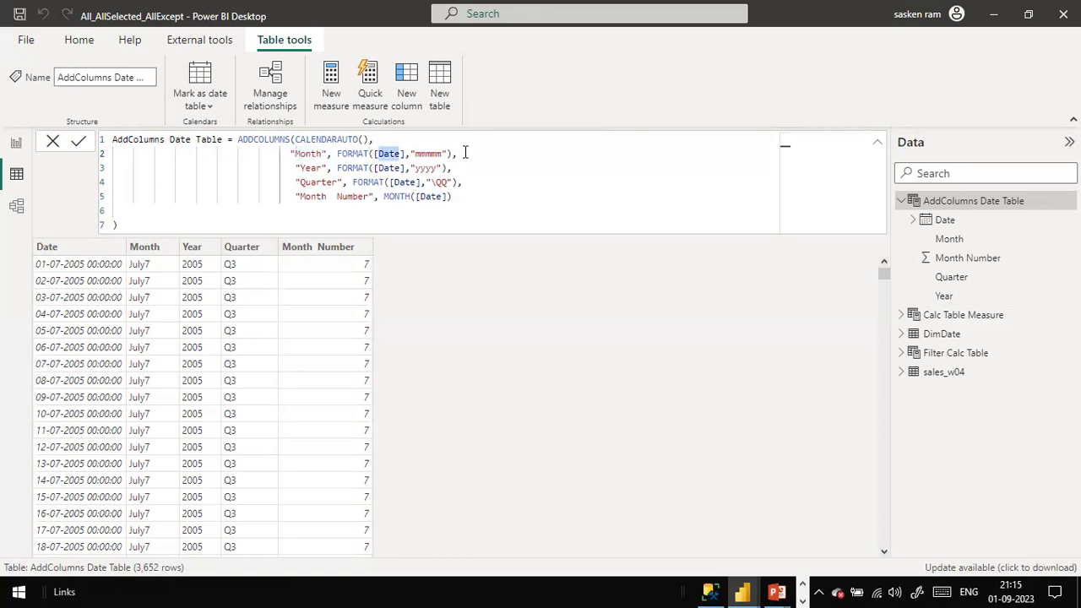
click(351, 154)
shift+click(442, 156)
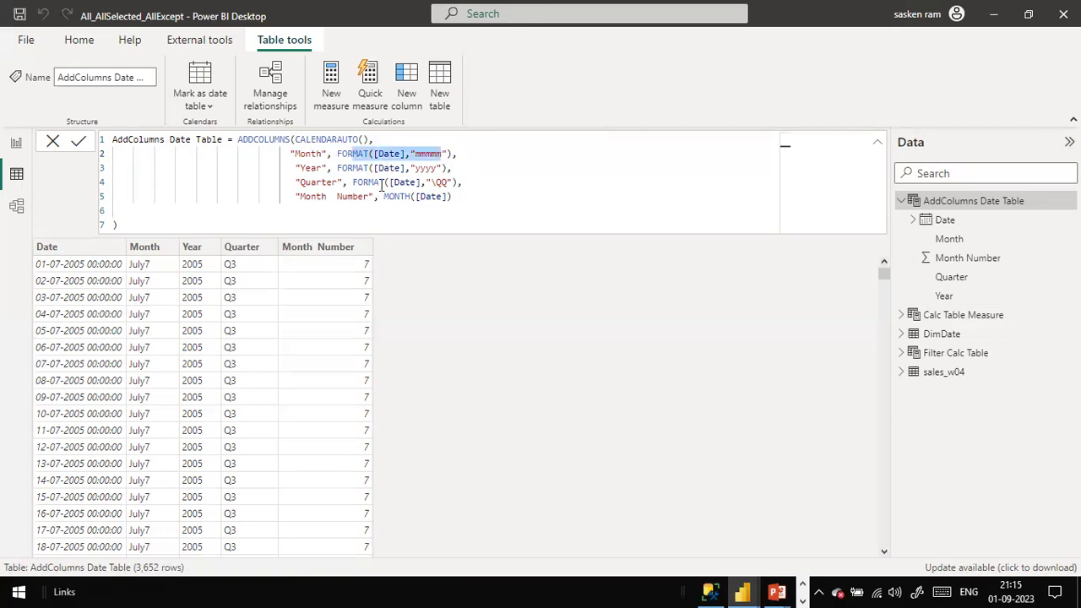
click(52, 142)
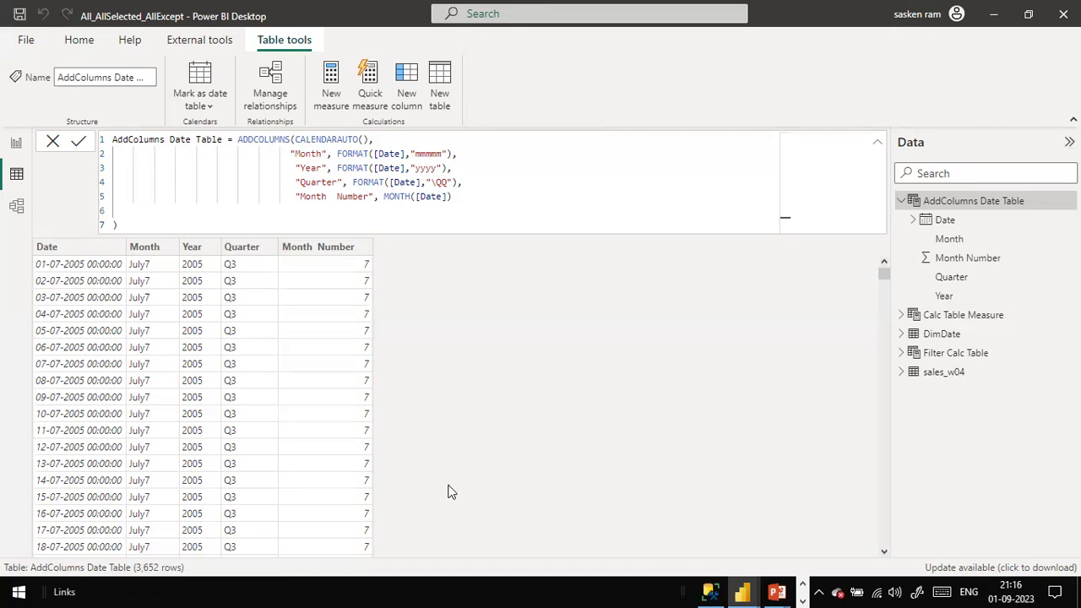
- Switch to the PowerPoint slide show and view the LOOKUPVALUE syntax slide
key(alt+Tab)
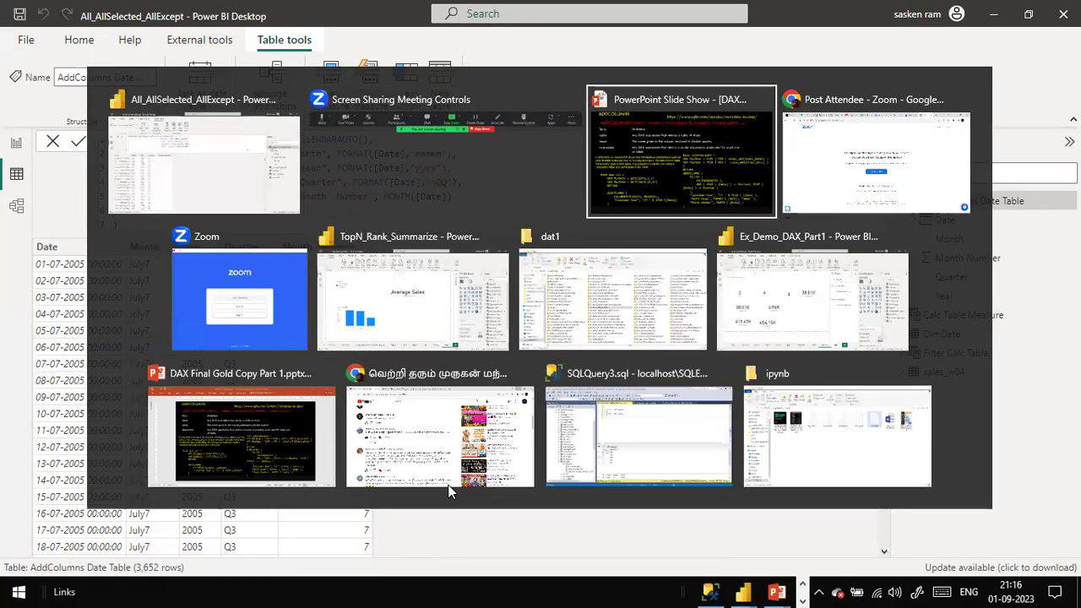
click(475, 443)
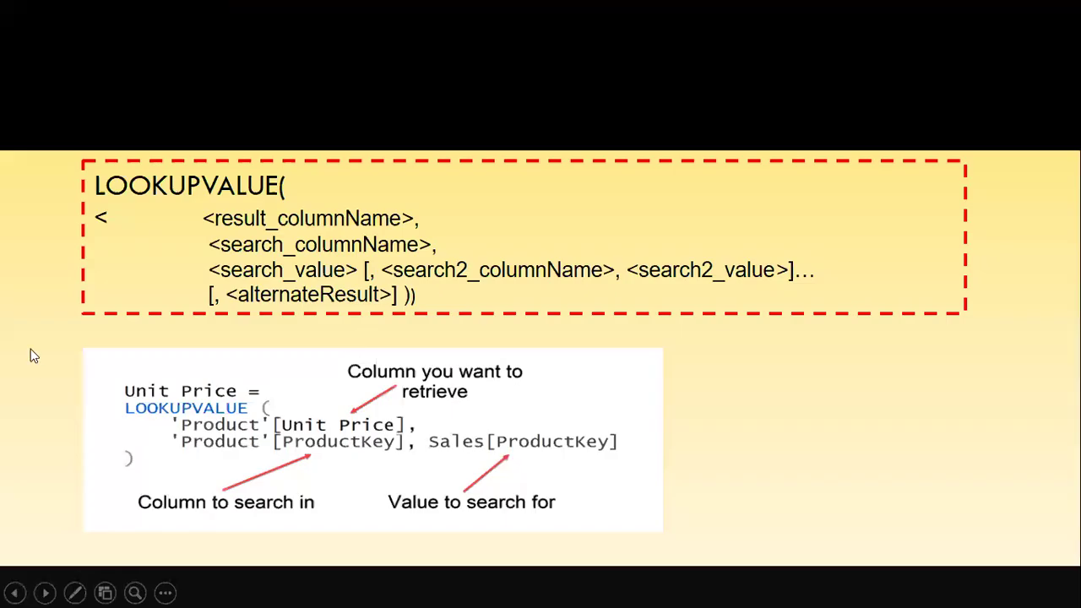
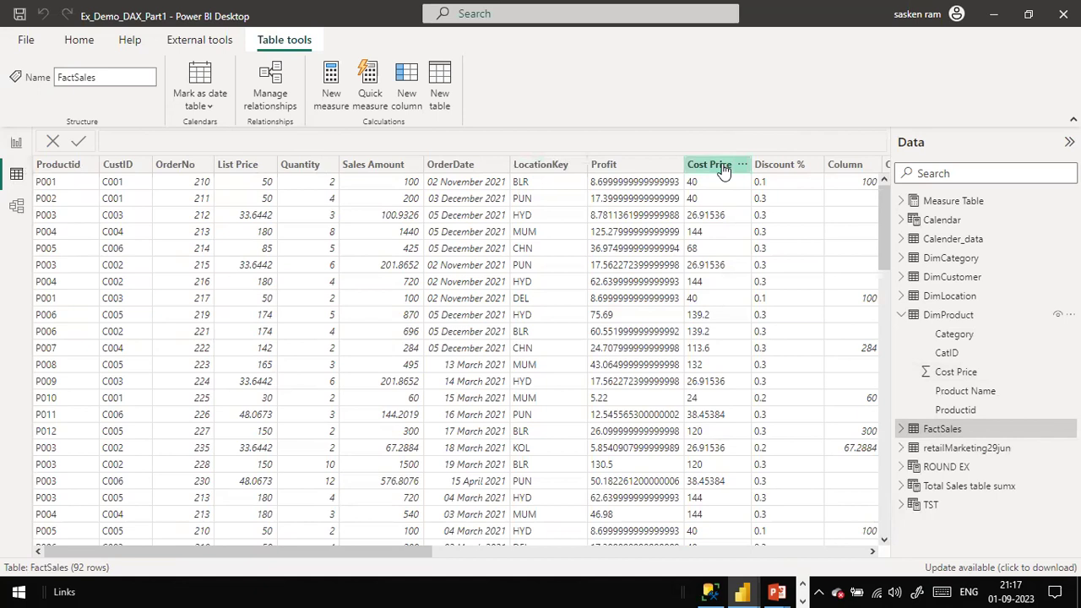
- Examine the Profit and Cost Price columns and the remaining calculated columns of the FactSales table in Ex_Demo_DAX_Part1
click(723, 168)
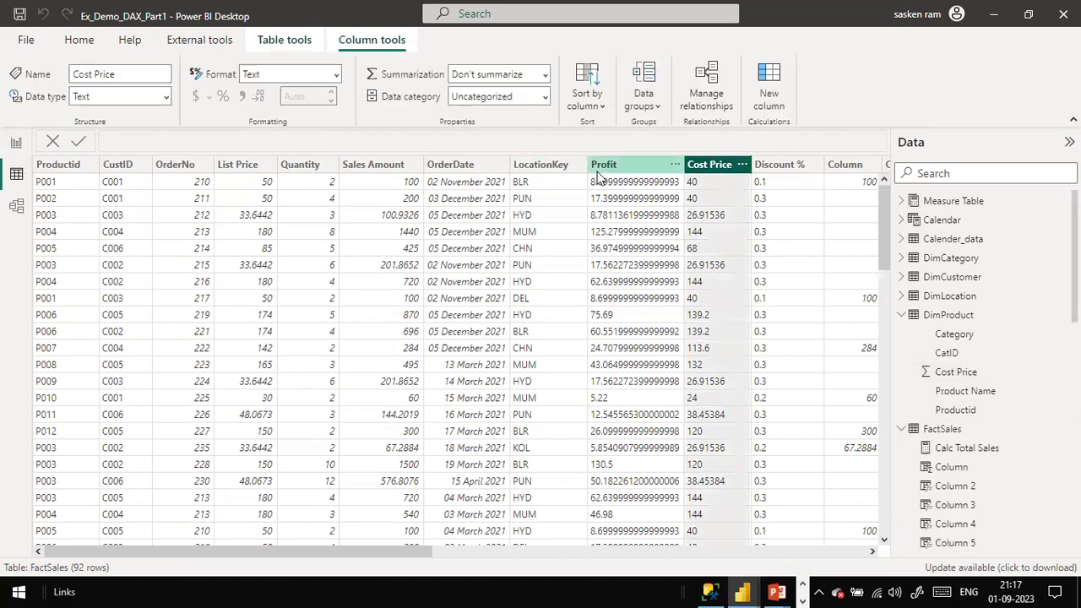
click(598, 168)
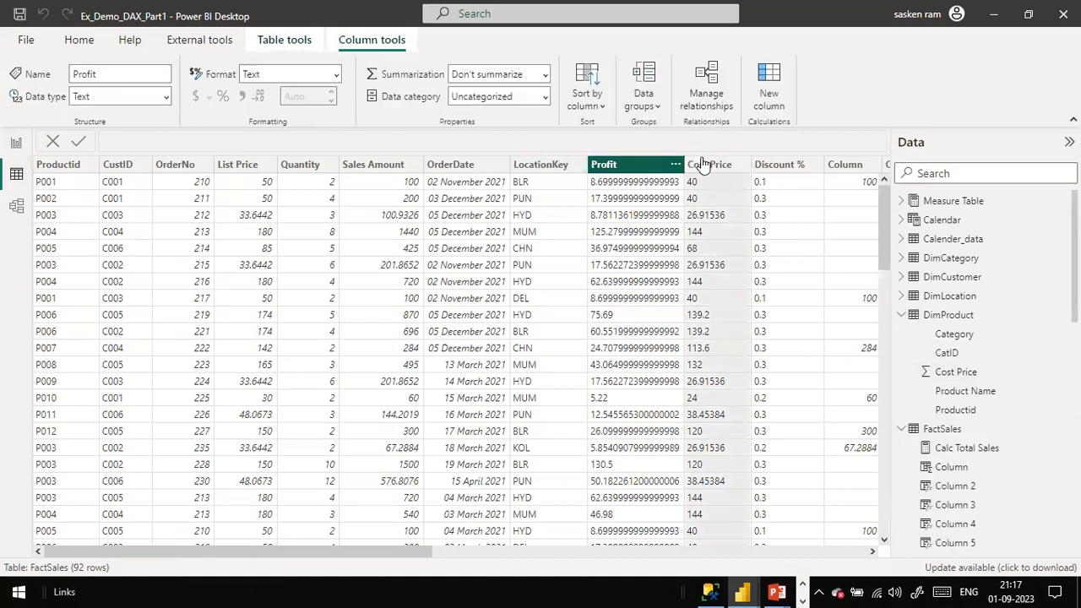
click(704, 164)
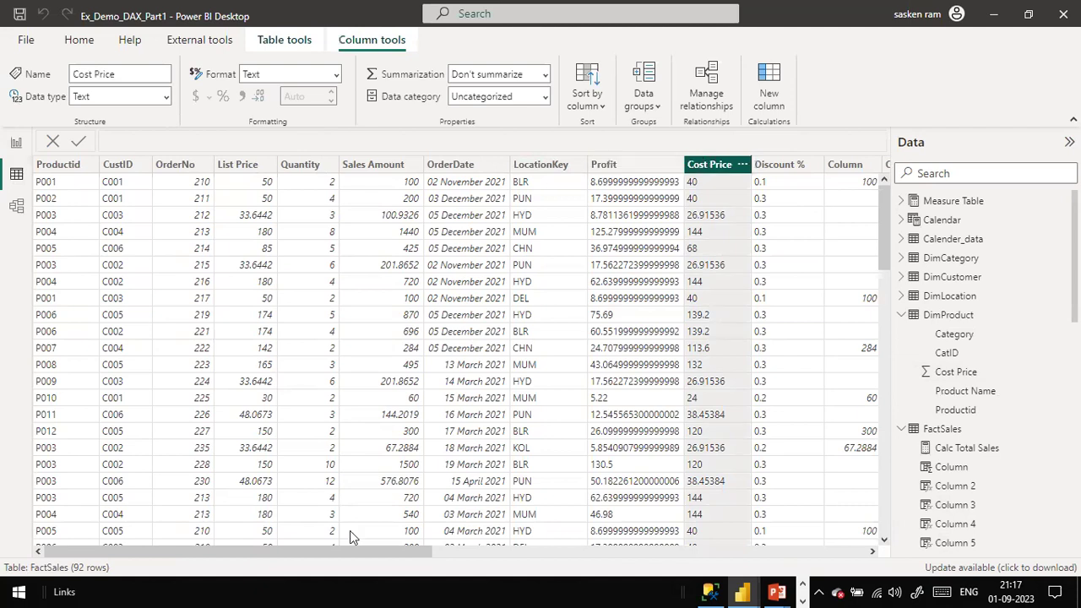
click(549, 551)
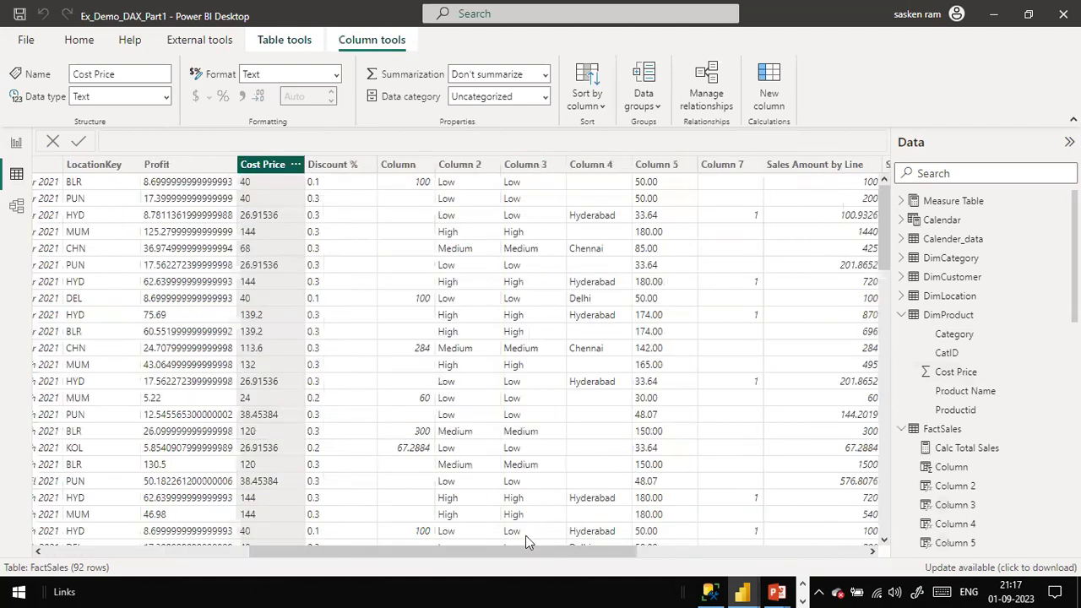
scroll(954, 546, right, 5)
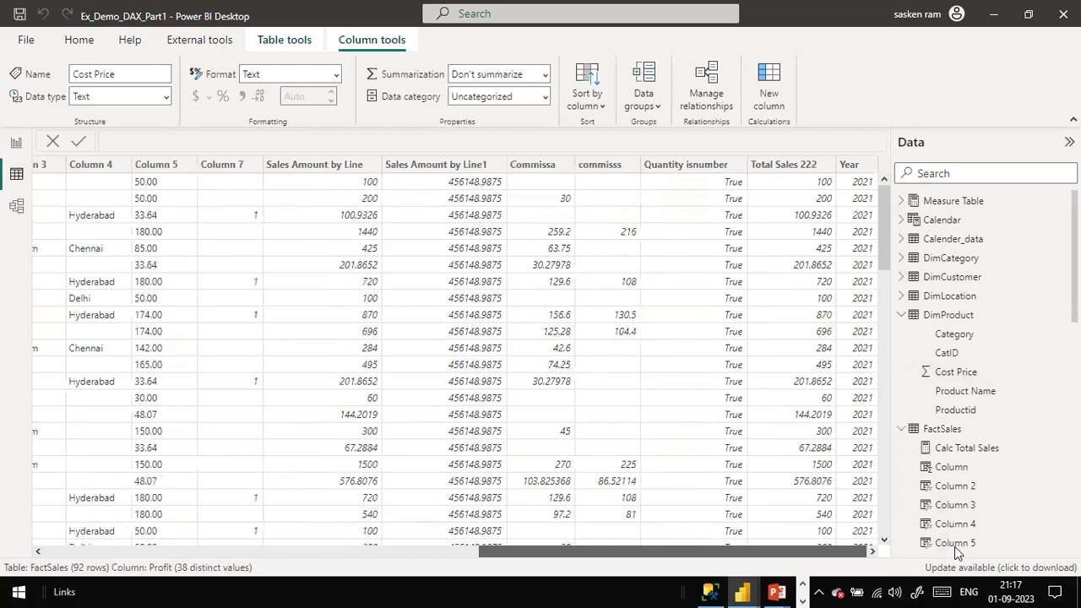
scroll(335, 495, left, 10)
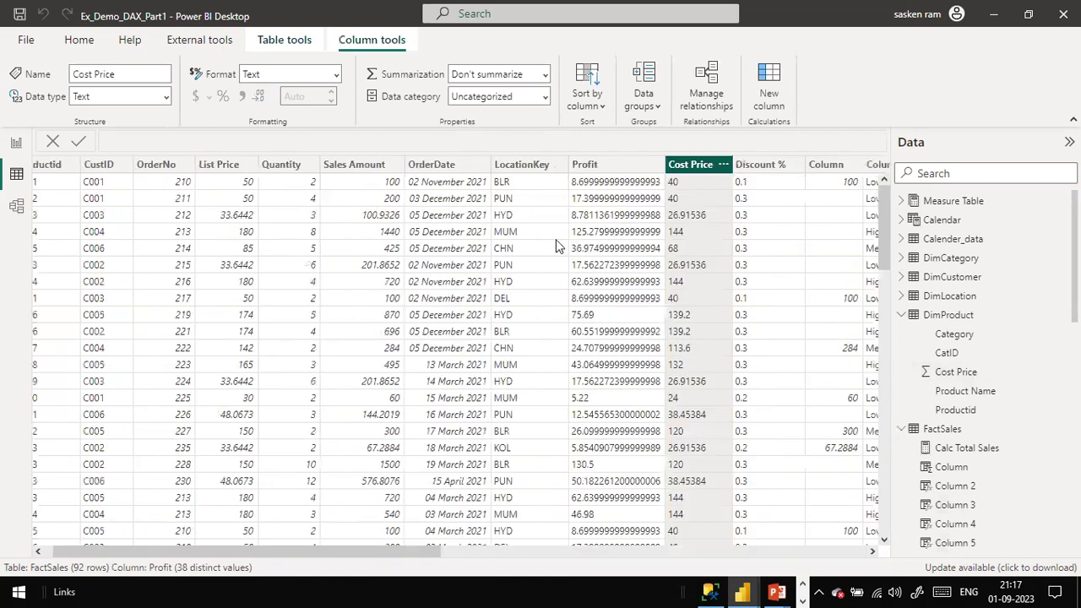
click(614, 164)
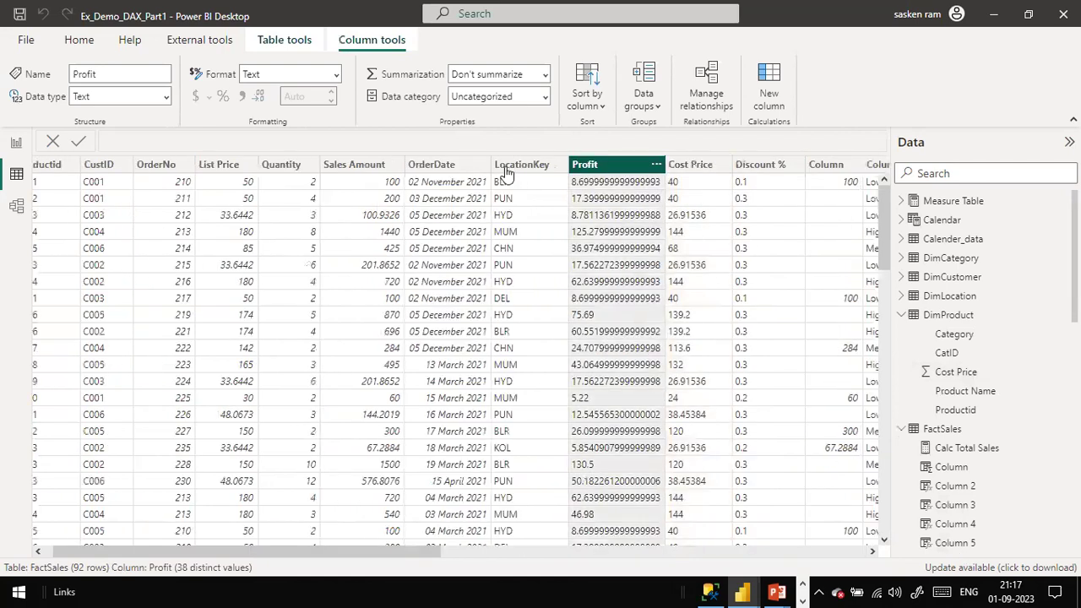
key(Left)
click(703, 174)
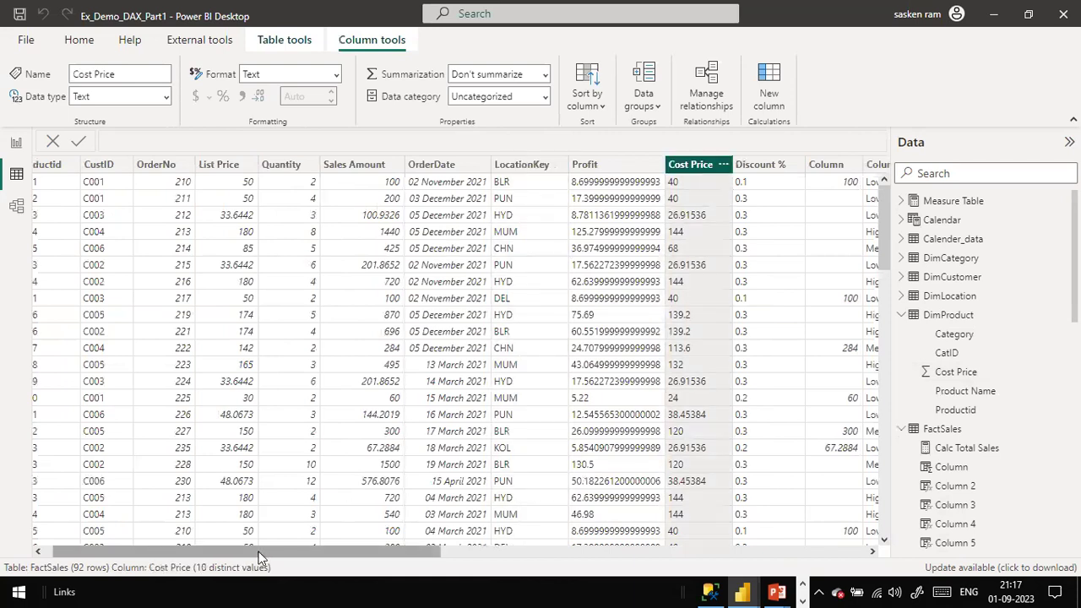
scroll(143, 551, left, 1)
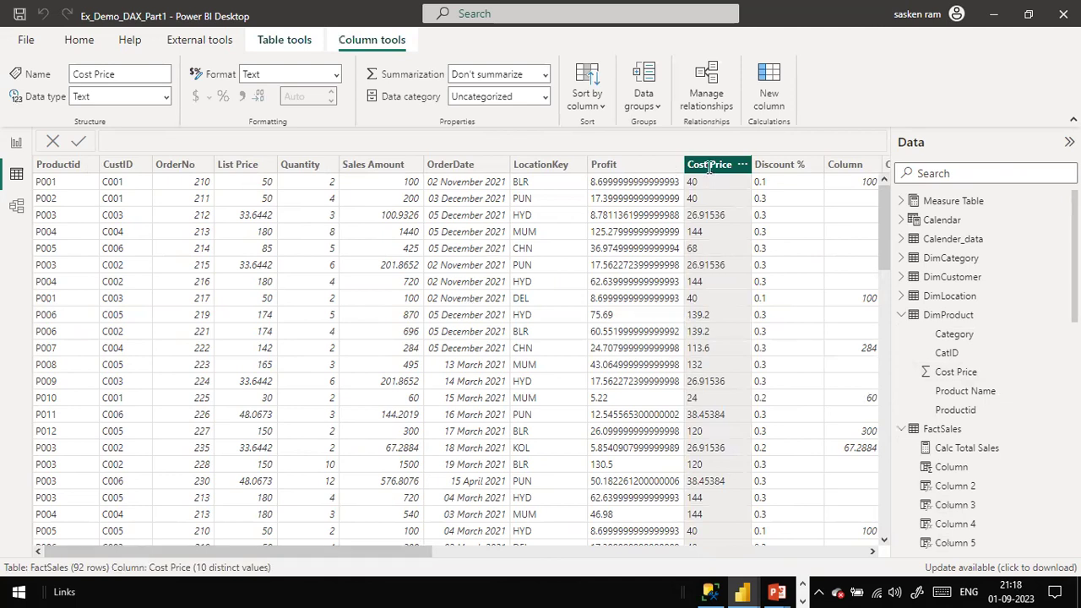
- Rename the Cost Price column in FactSales as Cost Price1
double_click(750, 165)
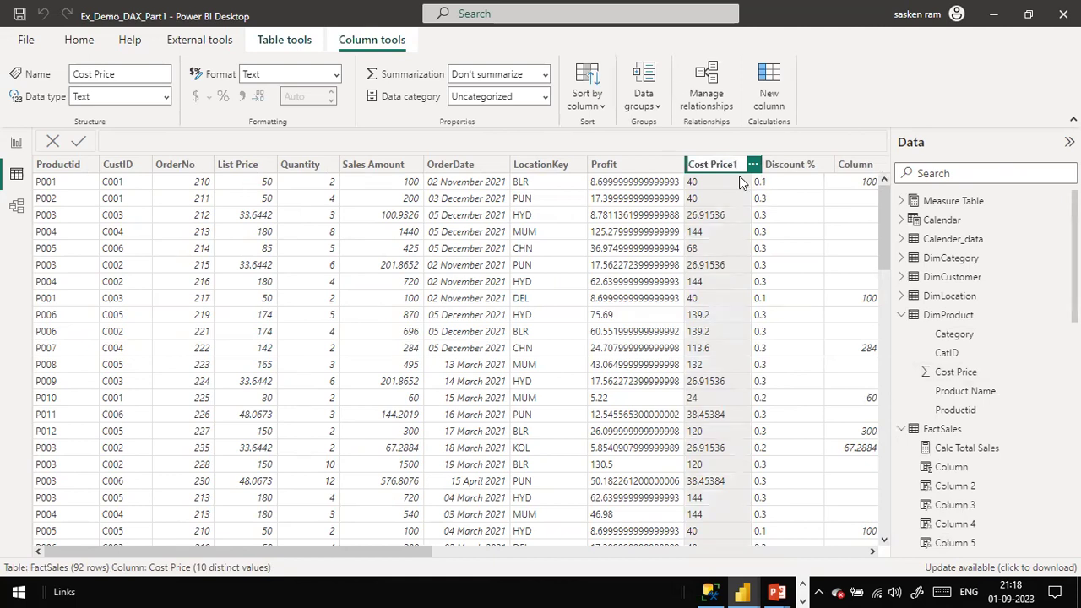
key(Escape)
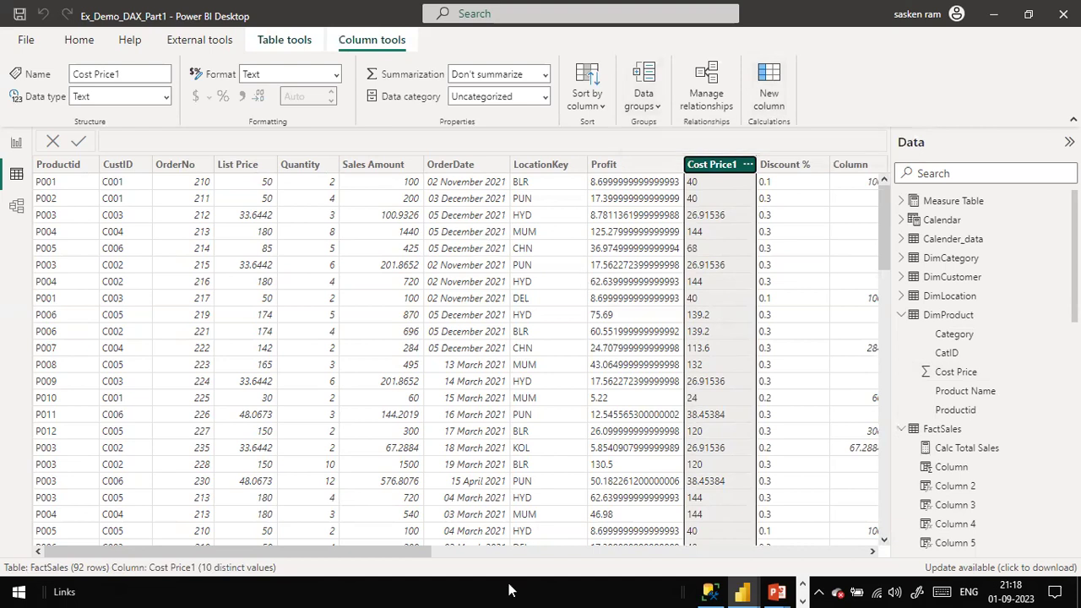
click(463, 552)
drag(436, 558, 0, 447)
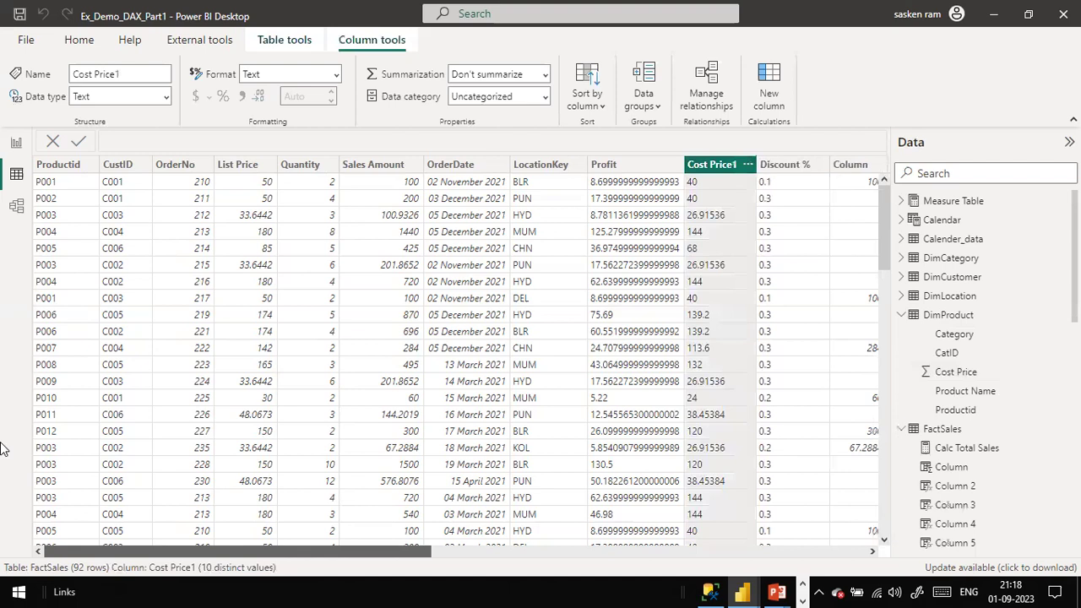
- Add a calculated column to FactSales and begin its formula as Cost Price = LOOKUPVALUE(
click(755, 100)
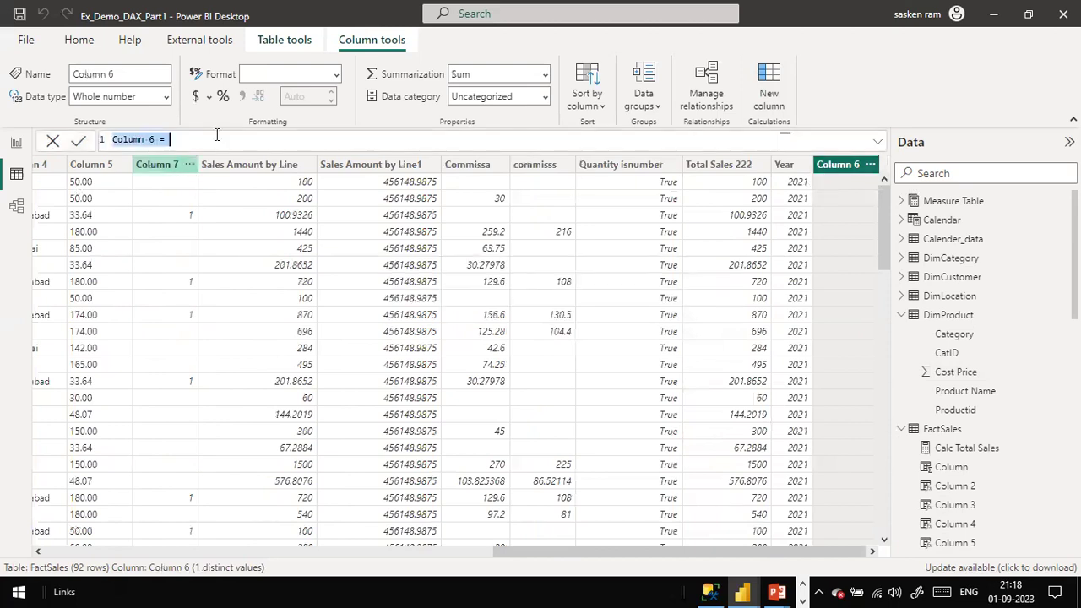
click(216, 135)
key(ctrl+a)
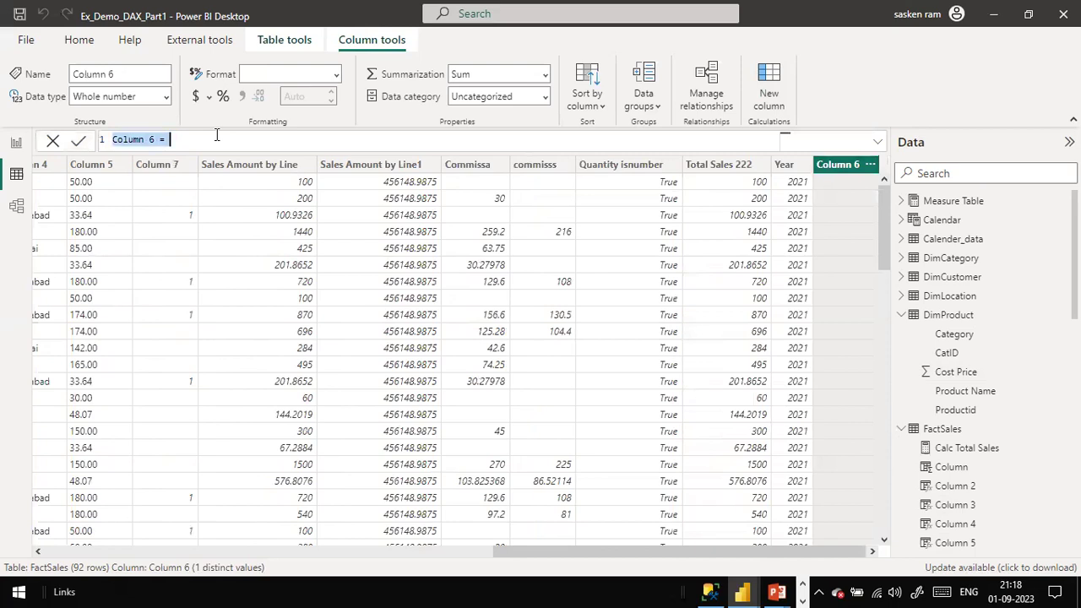
text(Cost Price )
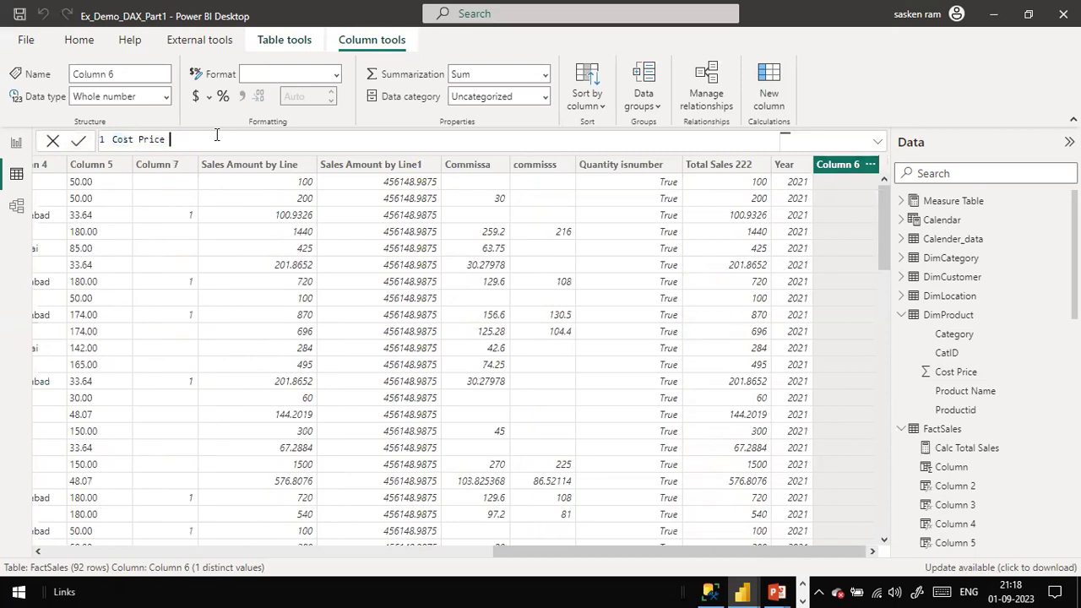
text(= LOO)
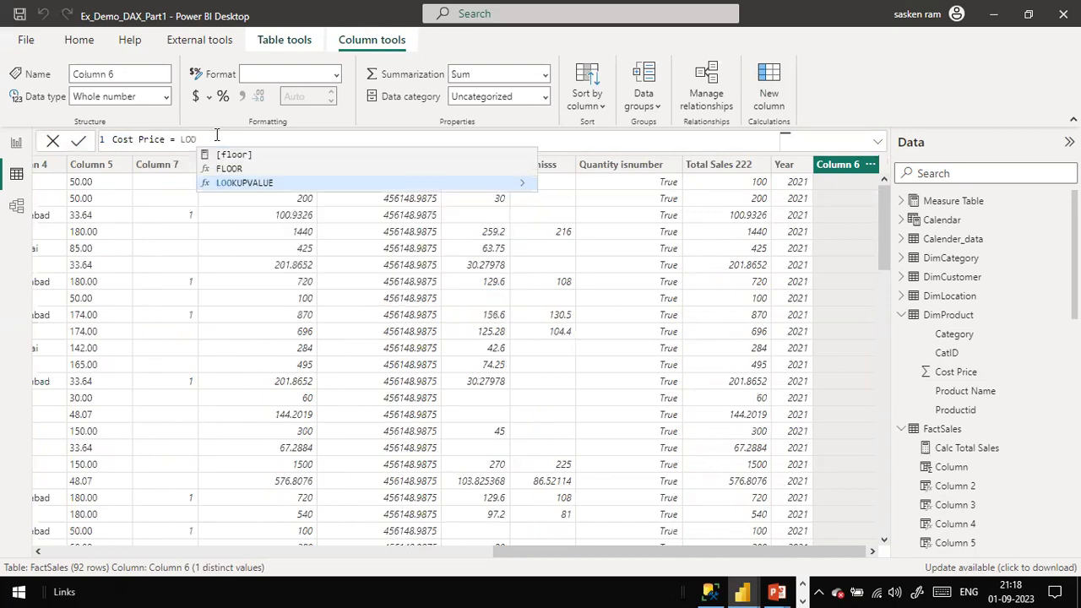
key(Tab)
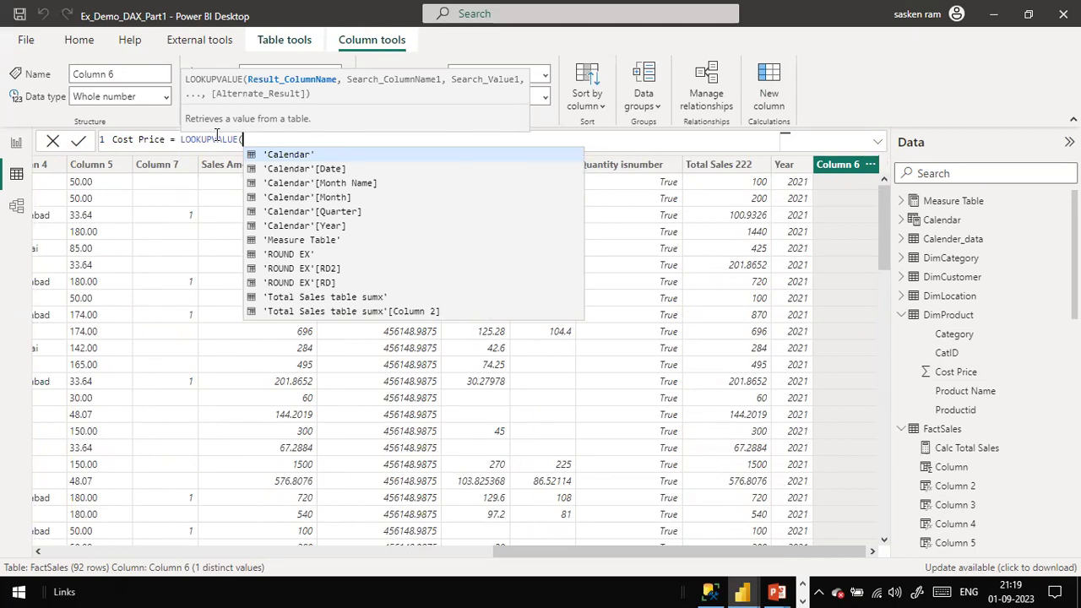
- Enter DimProduct[Cost Price] as the result column of the LOOKUPVALUE formula
text(costp)
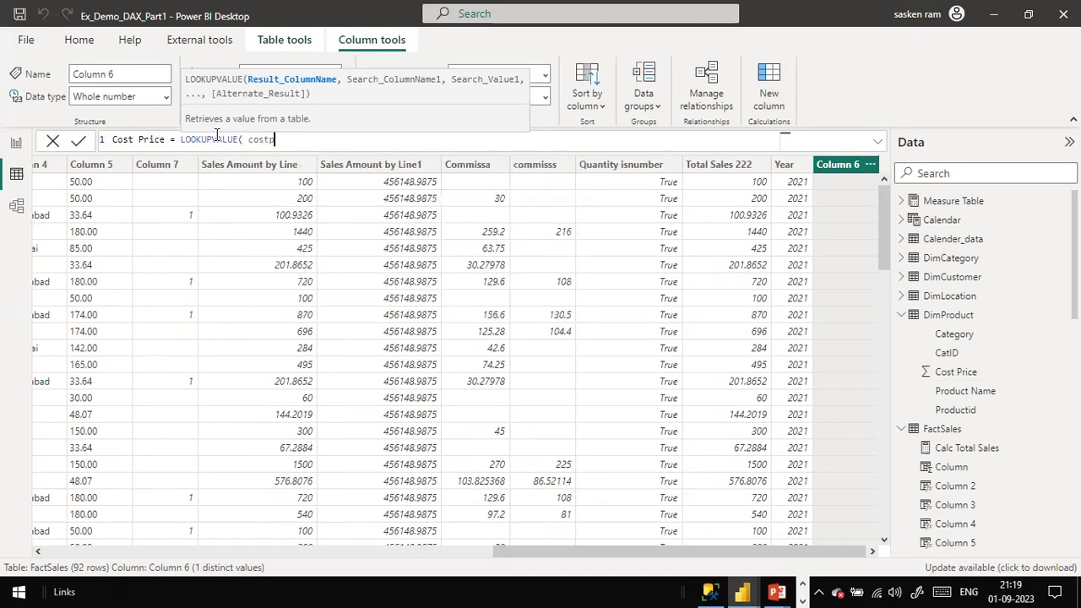
key(BackSpace)
text(p)
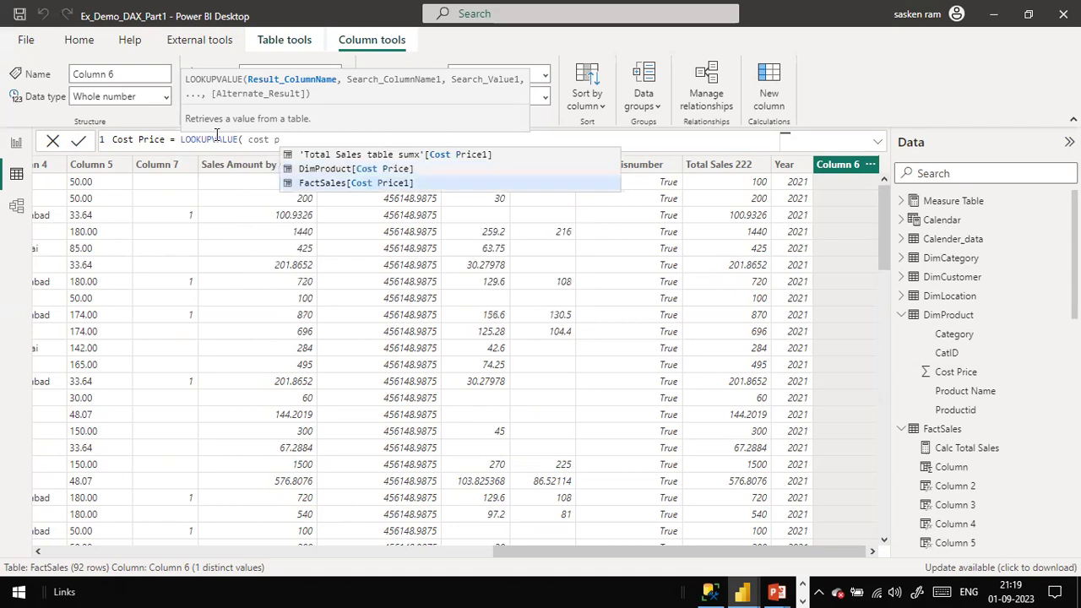
key(Up)
key(Tab)
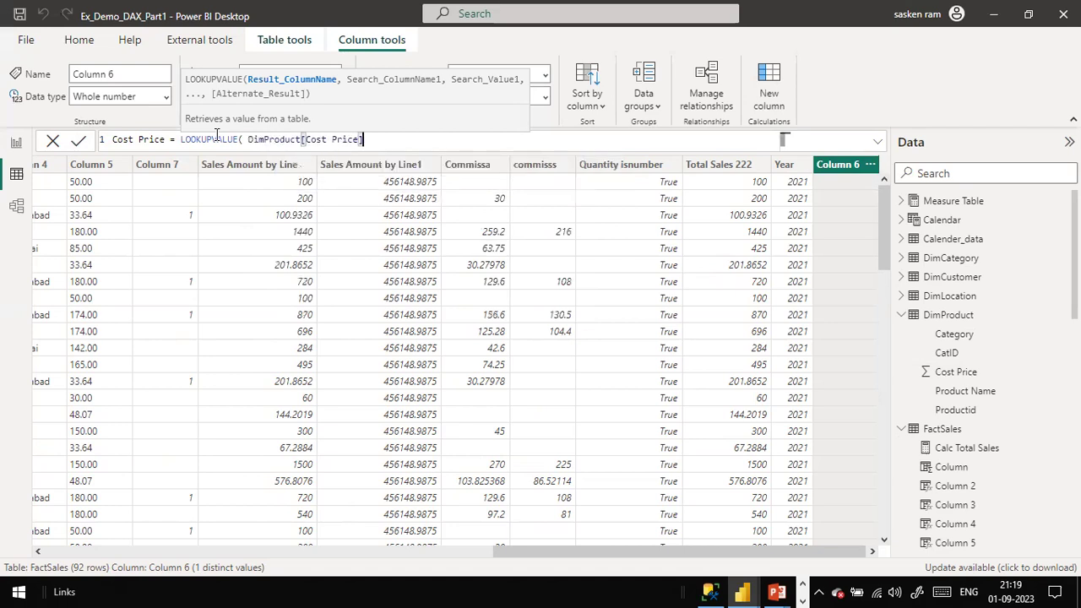
text(,)
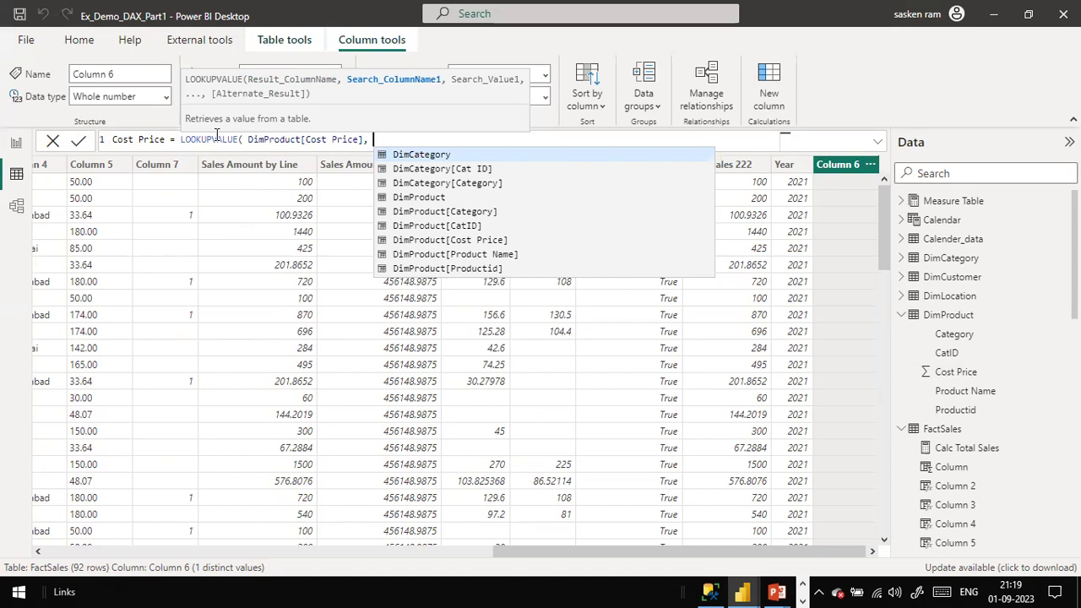
- Enter DimProduct[Productid] as the search column of the LOOKUPVALUE formula
text(producct)
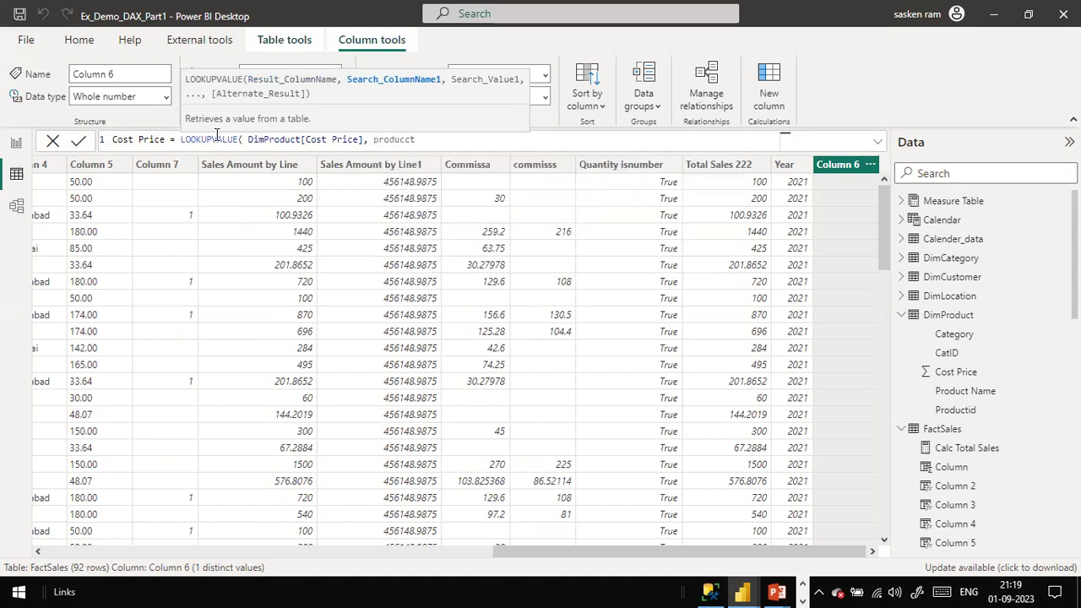
key(BackSpace)
key(BackSpace)
text(t)
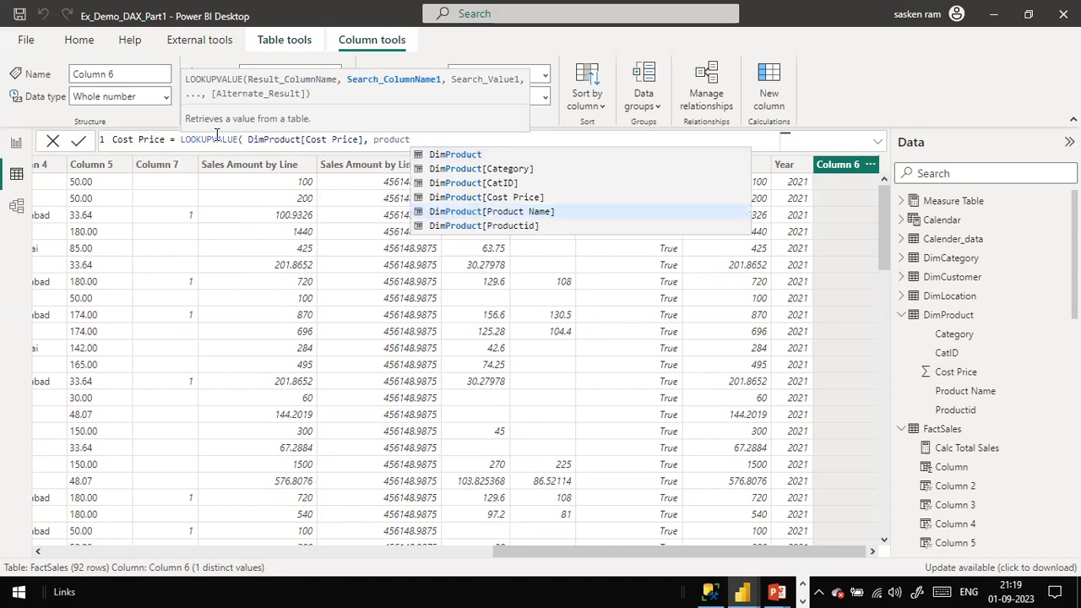
key(Down)
key(Tab)
text(, )
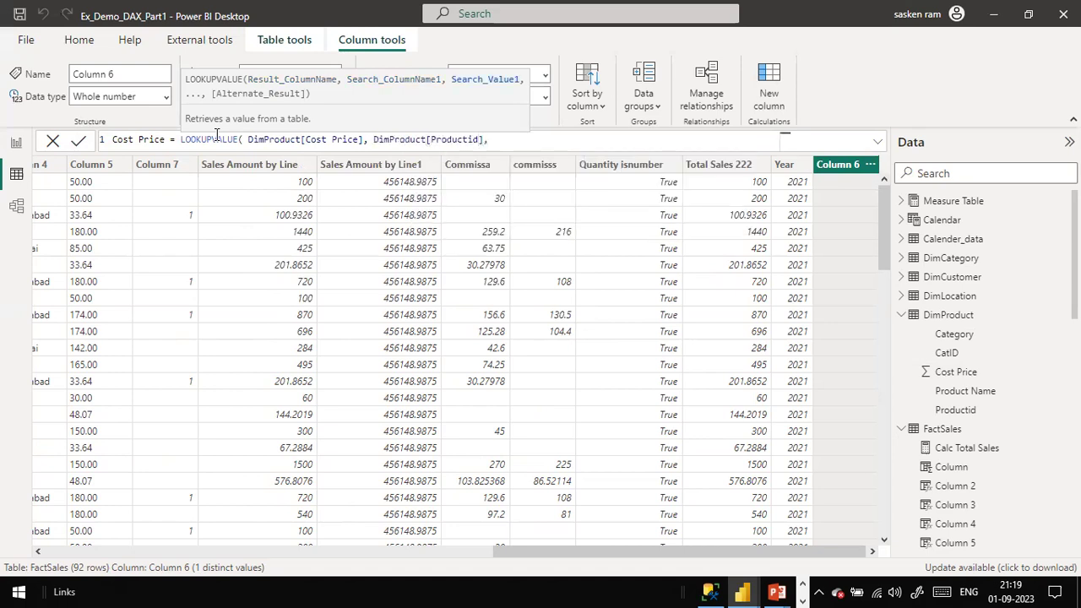
- Enter FactSales[Productid] as the search value, close the LOOKUPVALUE formula and commit the Cost Price column
text(f)
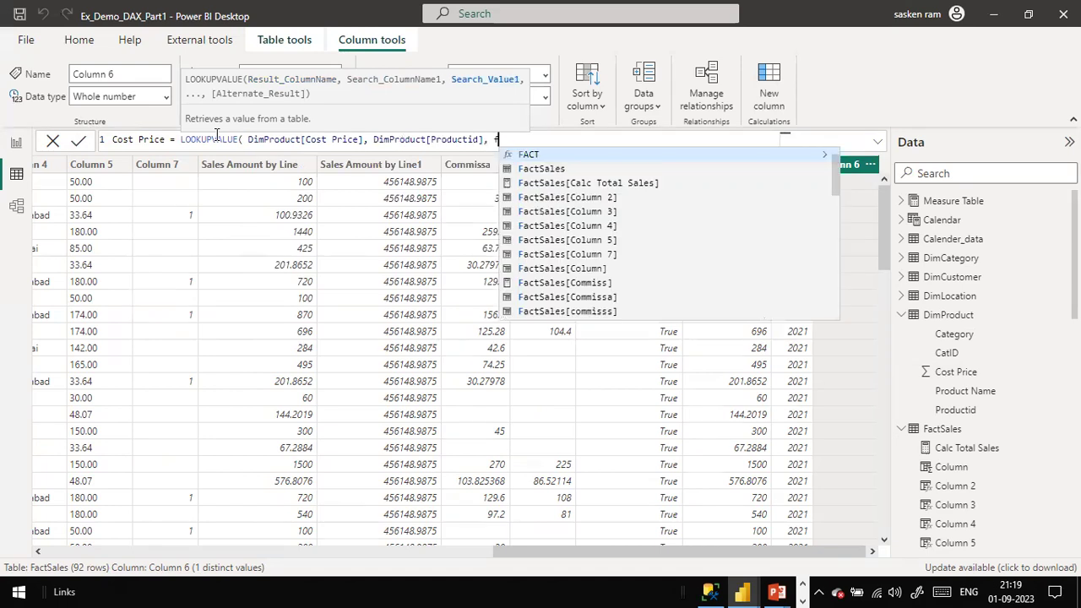
text(actsale)
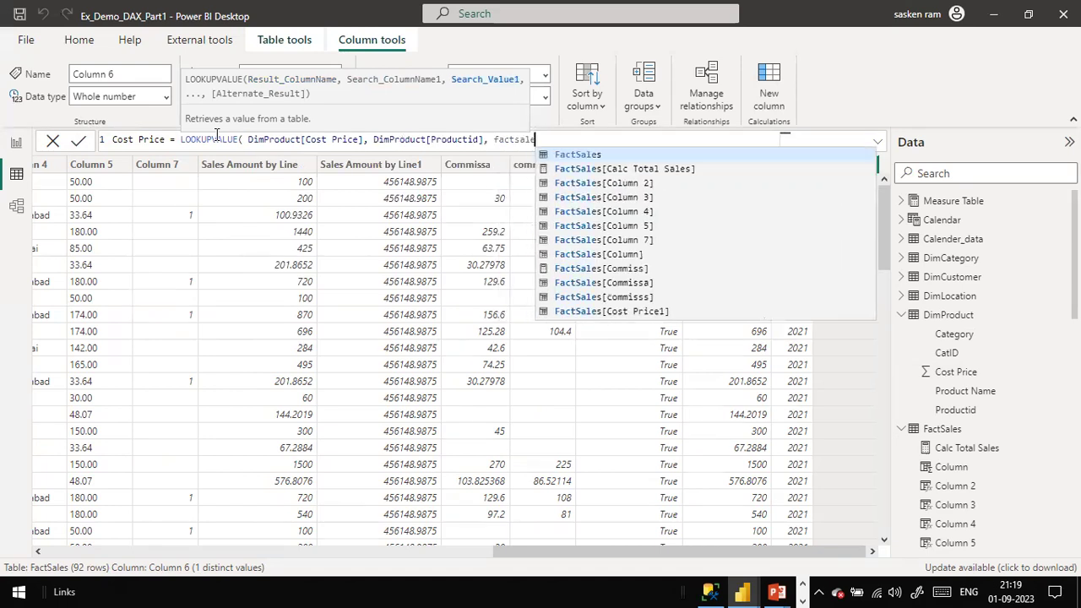
text(s)
key(BackSpace)
text(s[rpodu)
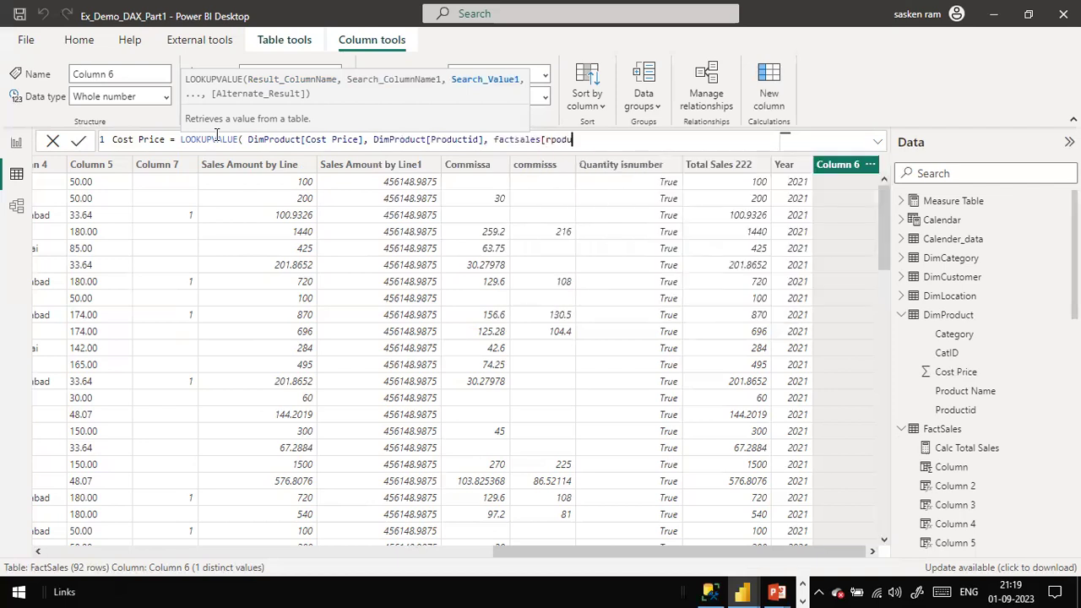
key(BackSpace)
key(BackSpace)
key(BackSpace)
key(BackSpace)
key(BackSpace)
text(p)
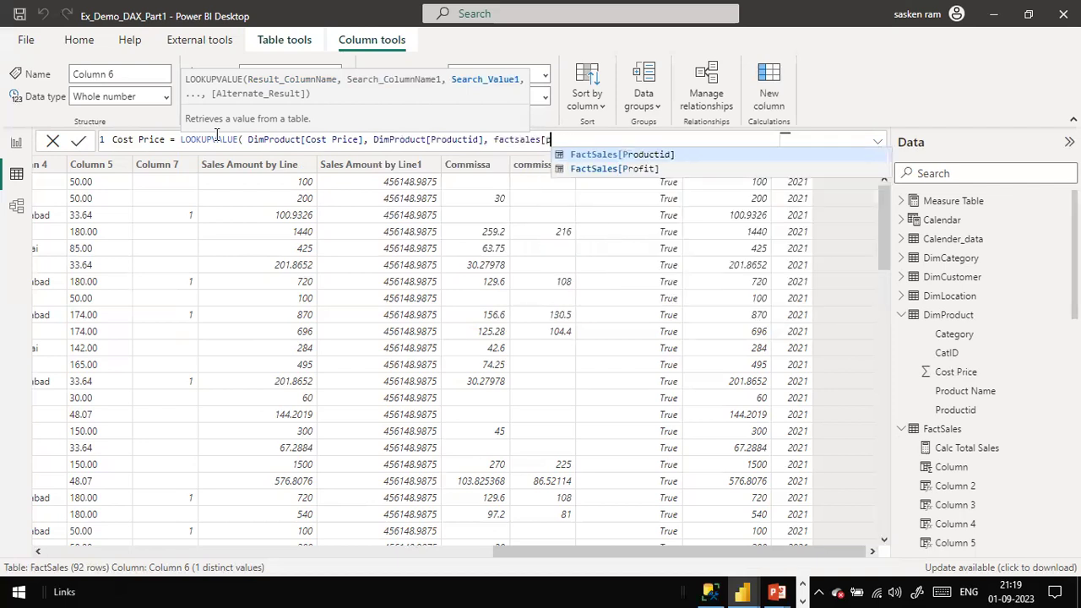
text(ro)
key(Tab)
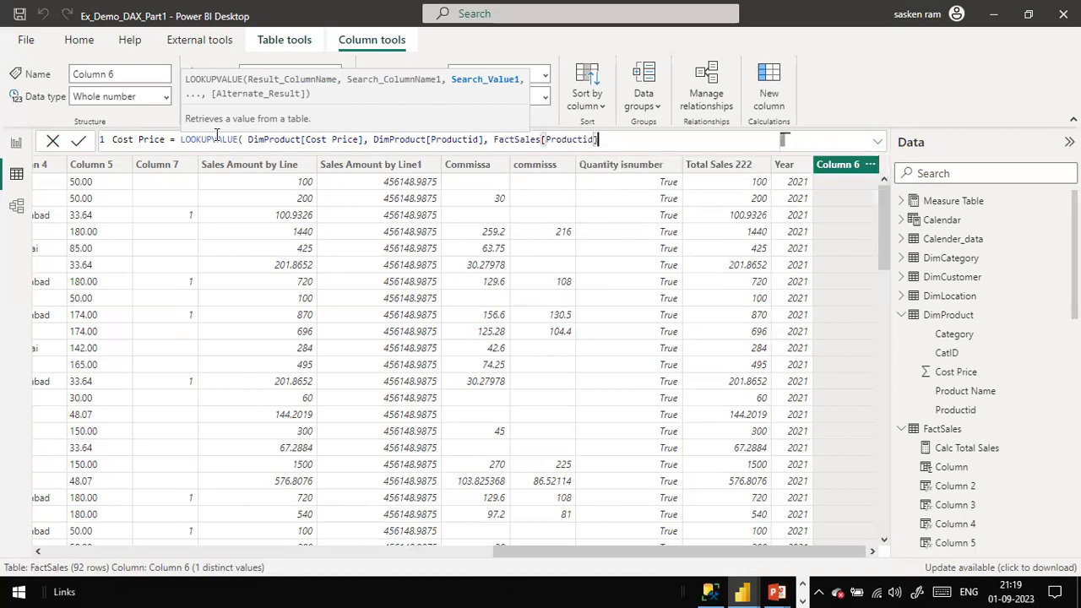
text())
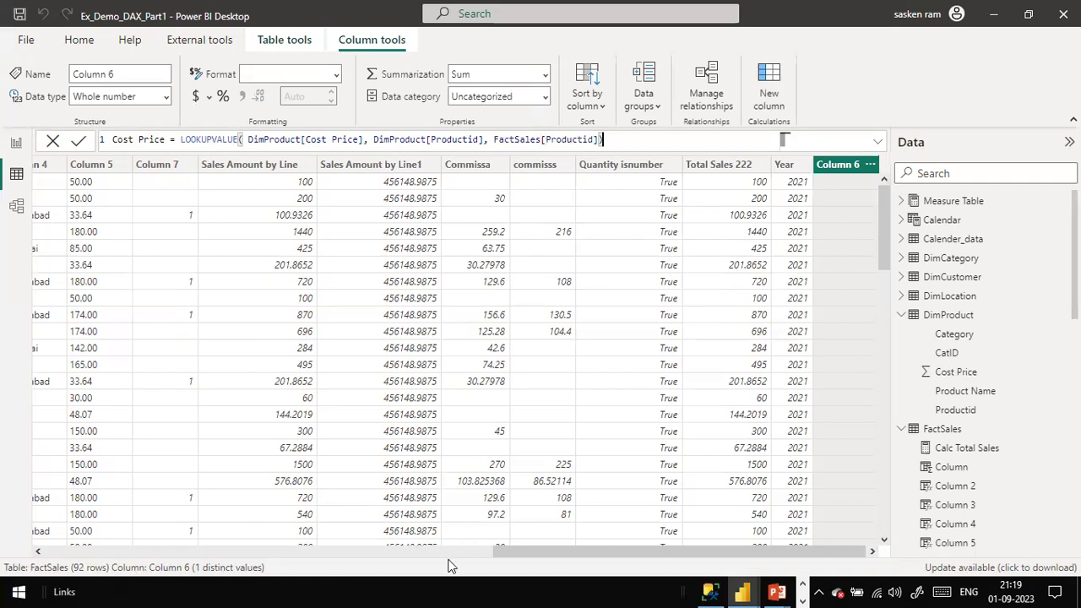
key(Return)
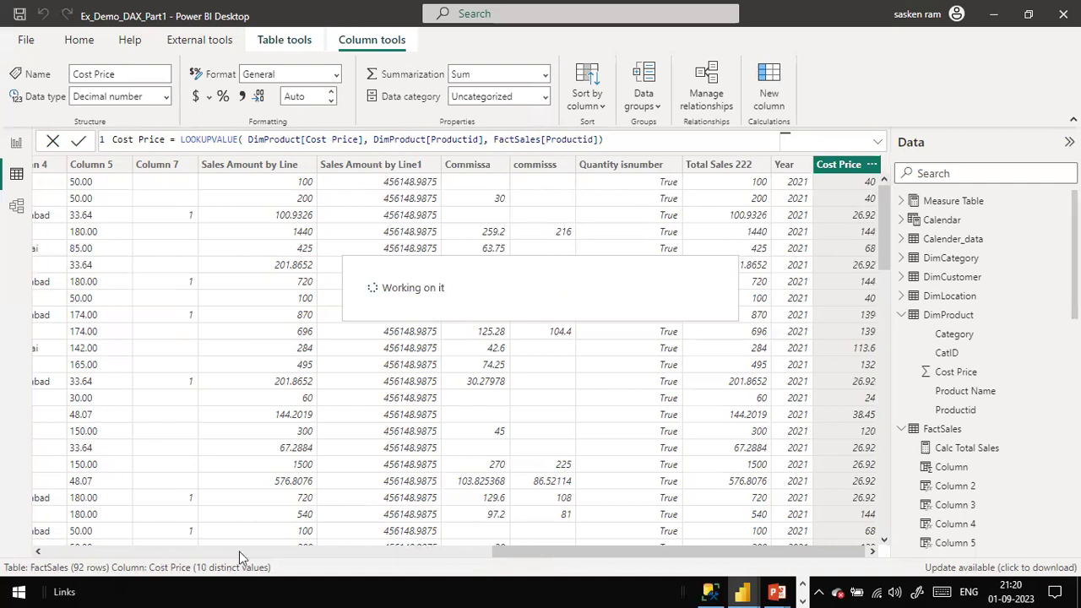
- Examine the DimProduct reference in the Cost Price formula against the Productid column of FactSales, and open the model view
click(293, 551)
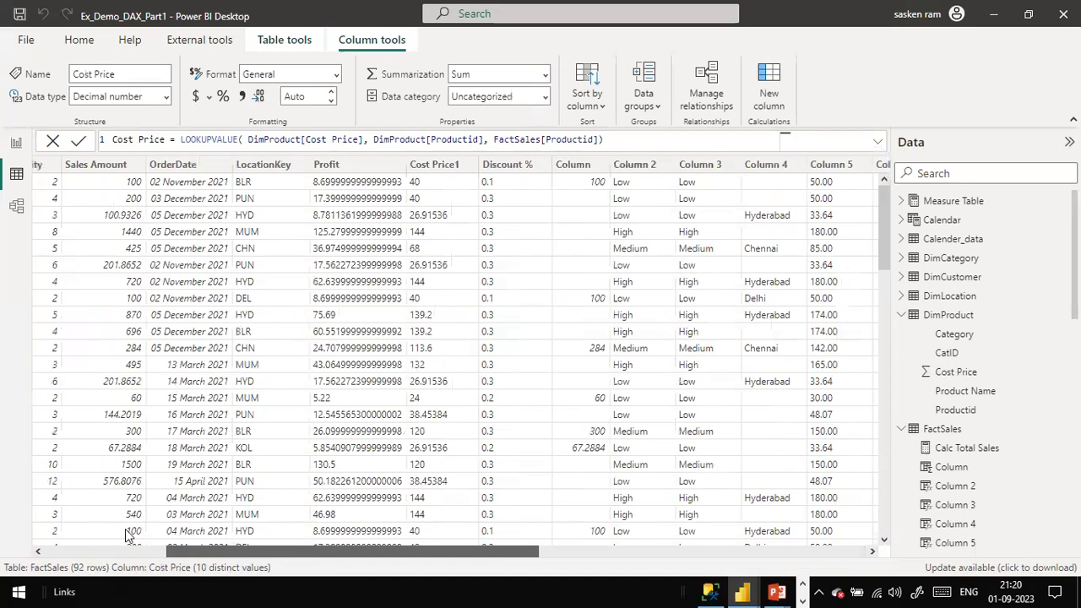
scroll(126, 534, left, 3)
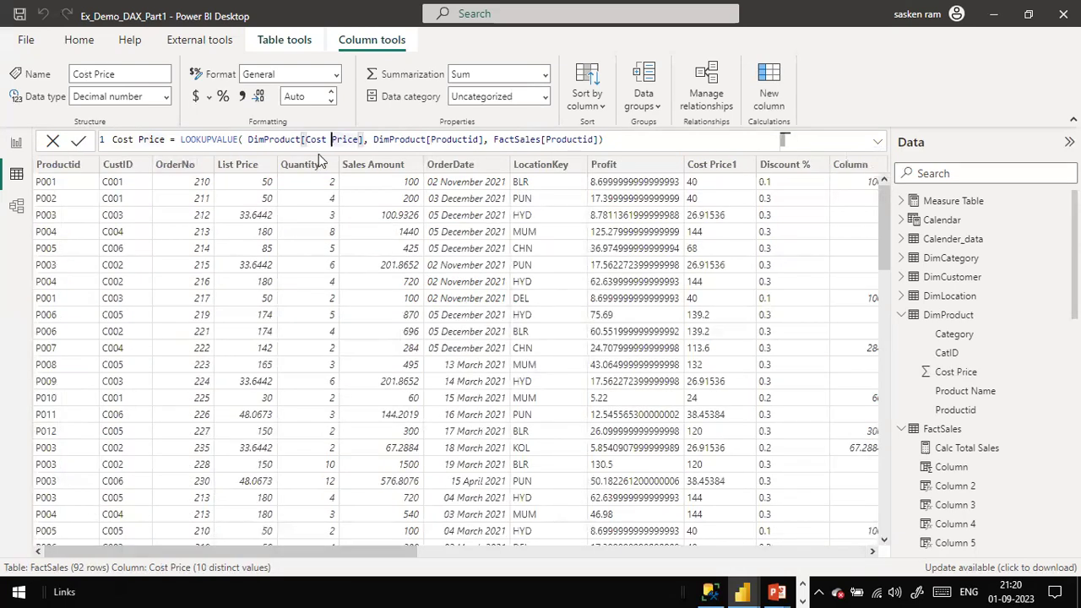
double_click(281, 140)
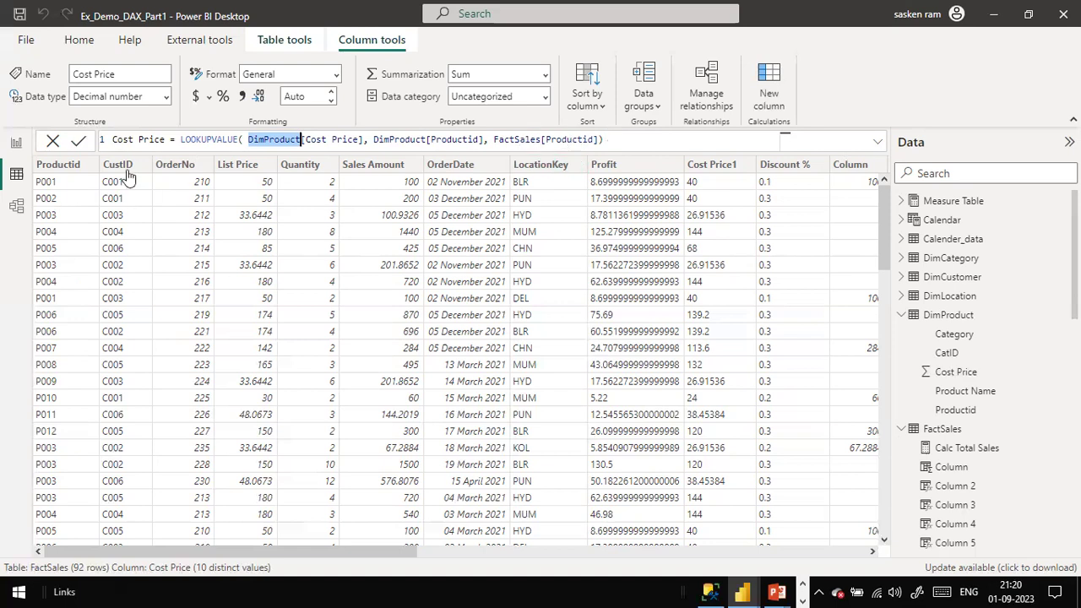
click(68, 187)
click(16, 208)
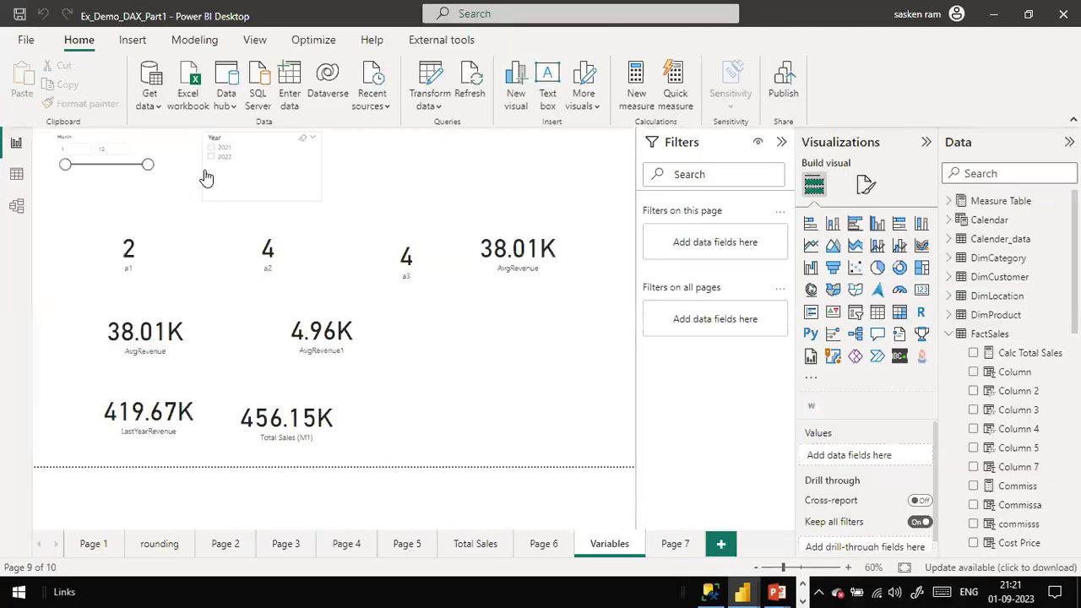
- View the sales tables on report Page 7 and return to the FactSales data to examine the Cost Price column
click(663, 545)
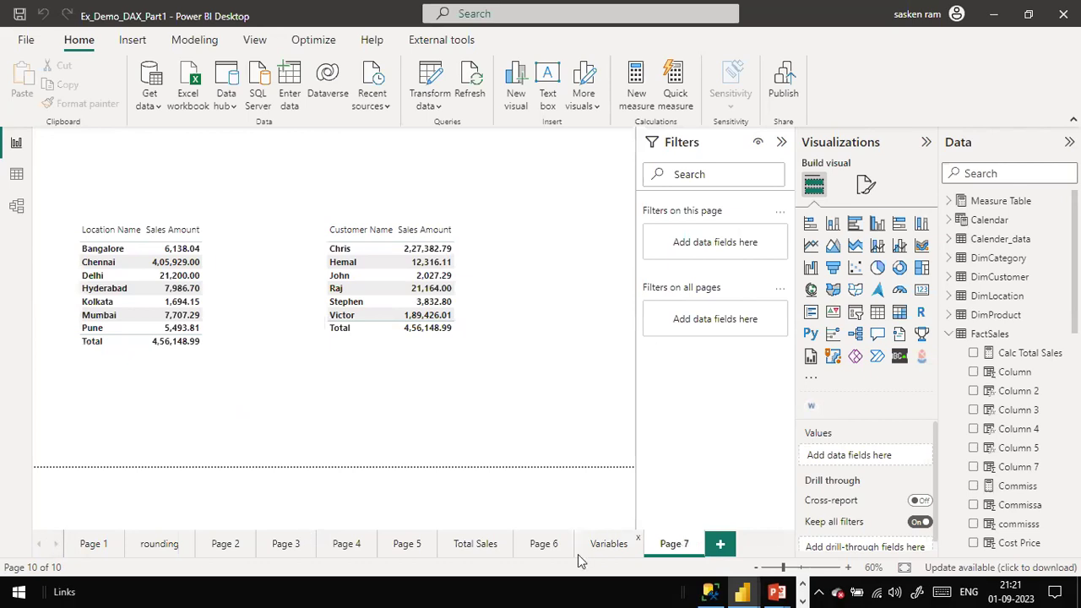
key(alt+Tab)
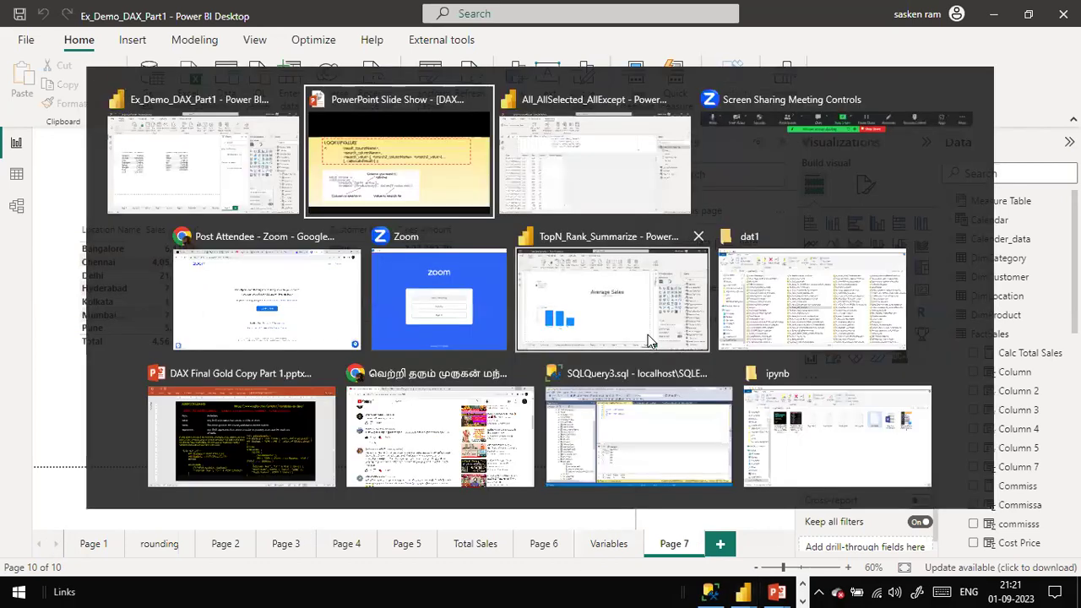
key(Escape)
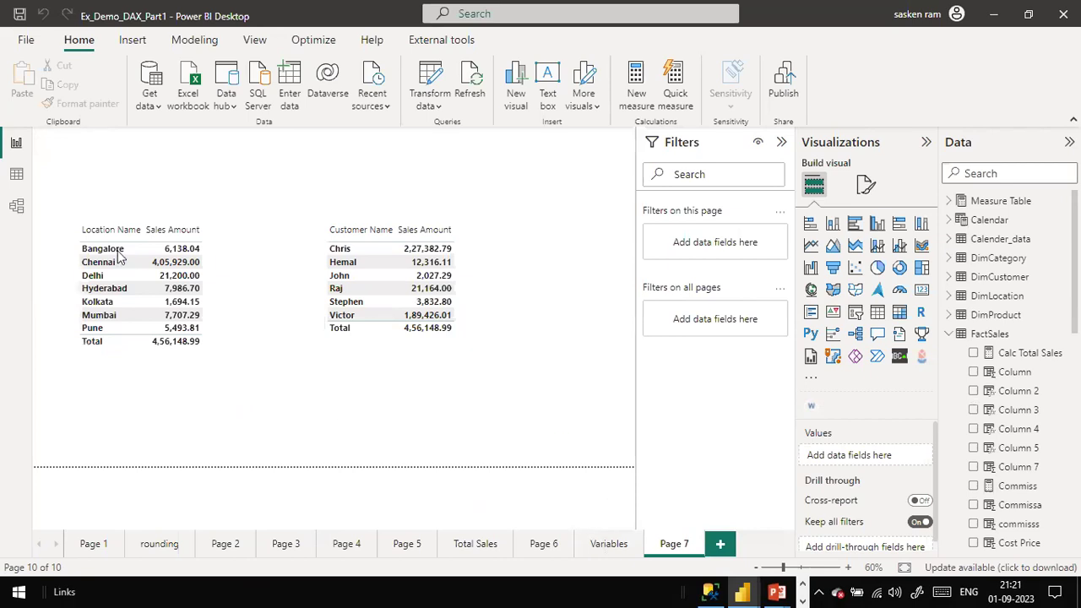
click(17, 175)
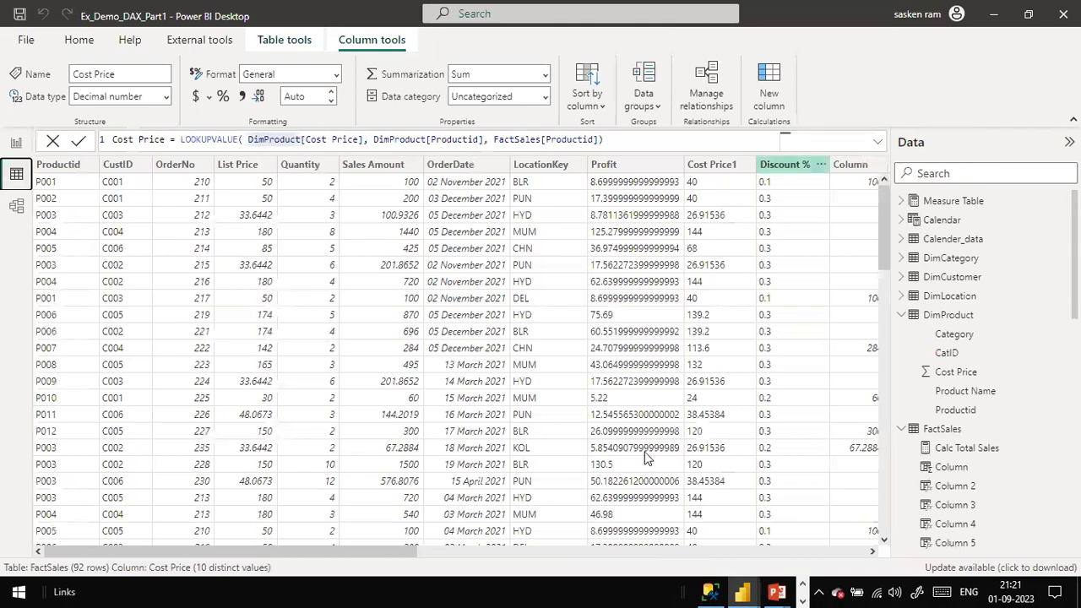
scroll(531, 547, right, 5)
scroll(836, 512, right, 5)
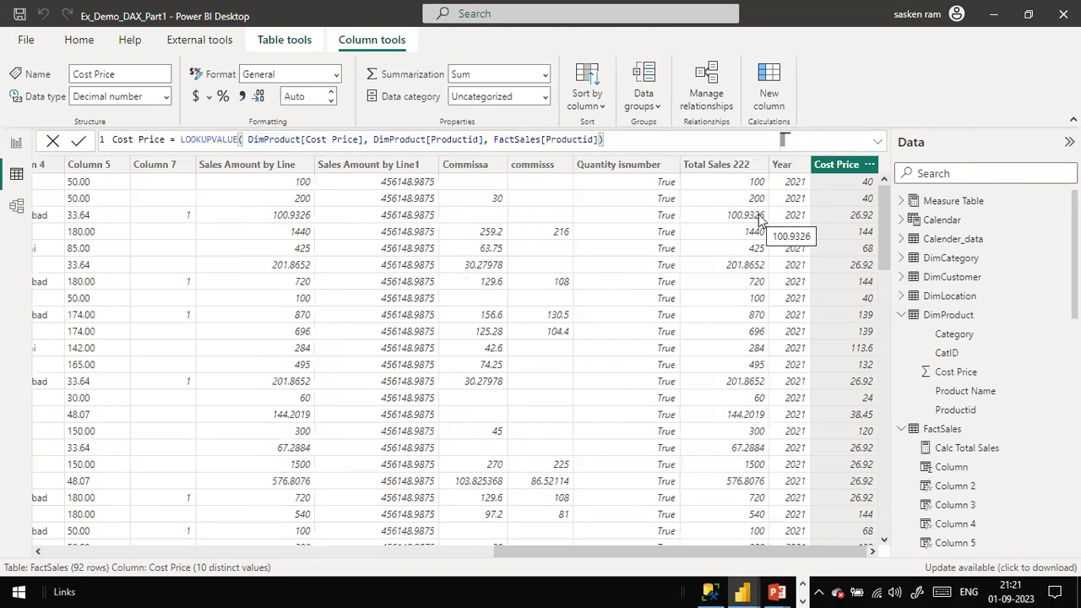
- View the RELATED slide in the PowerPoint slide show, and highlight the LOOKUPVALUE arguments in the Cost Price formula in Power BI
key(alt+Tab)
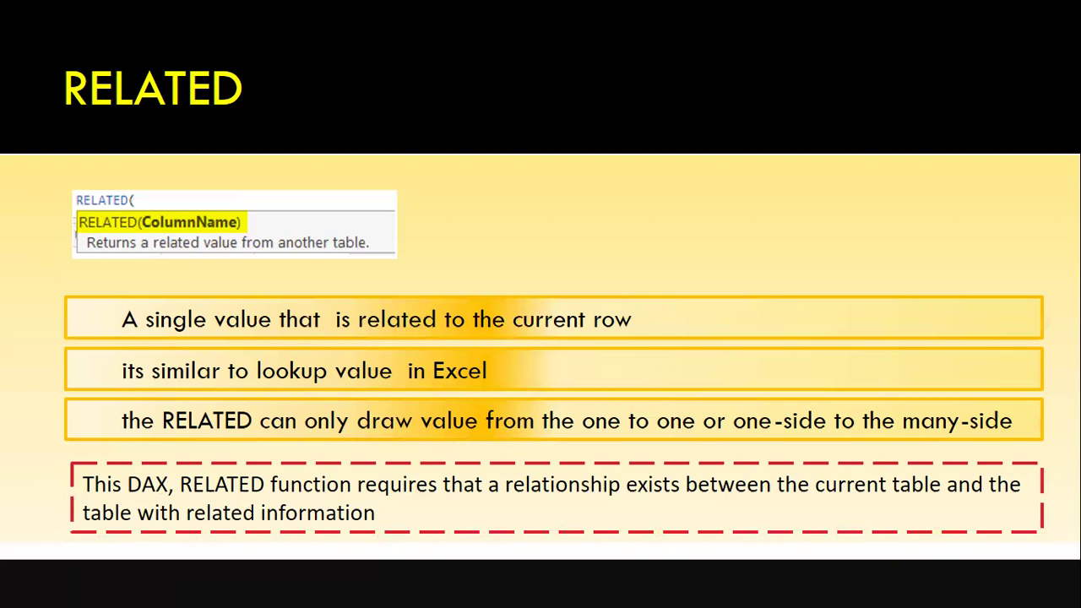
key(alt+Tab)
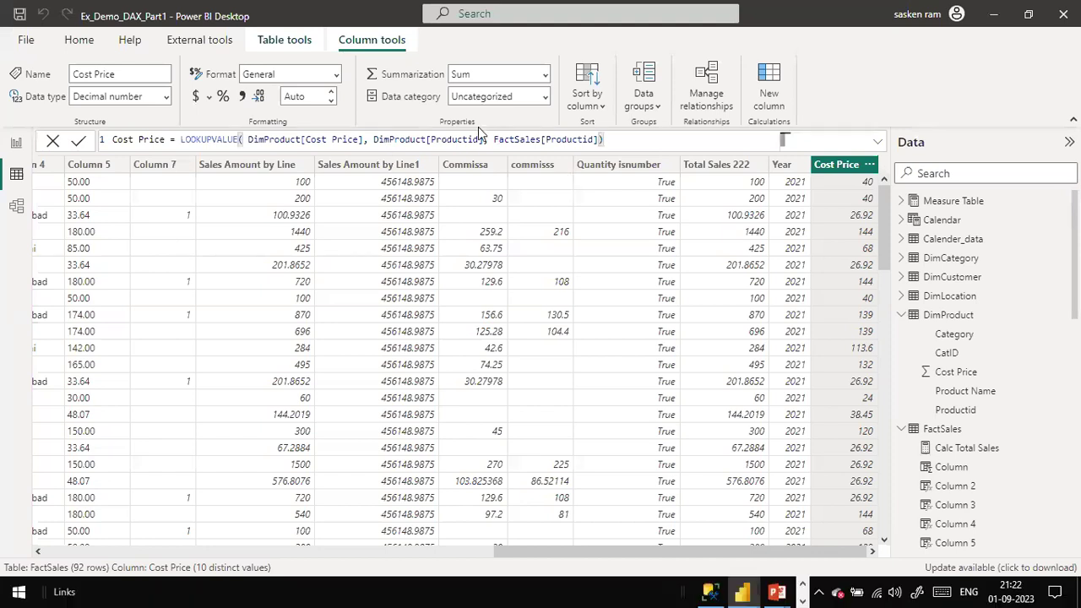
click(248, 139)
key(shift+Home)
shift+click(591, 140)
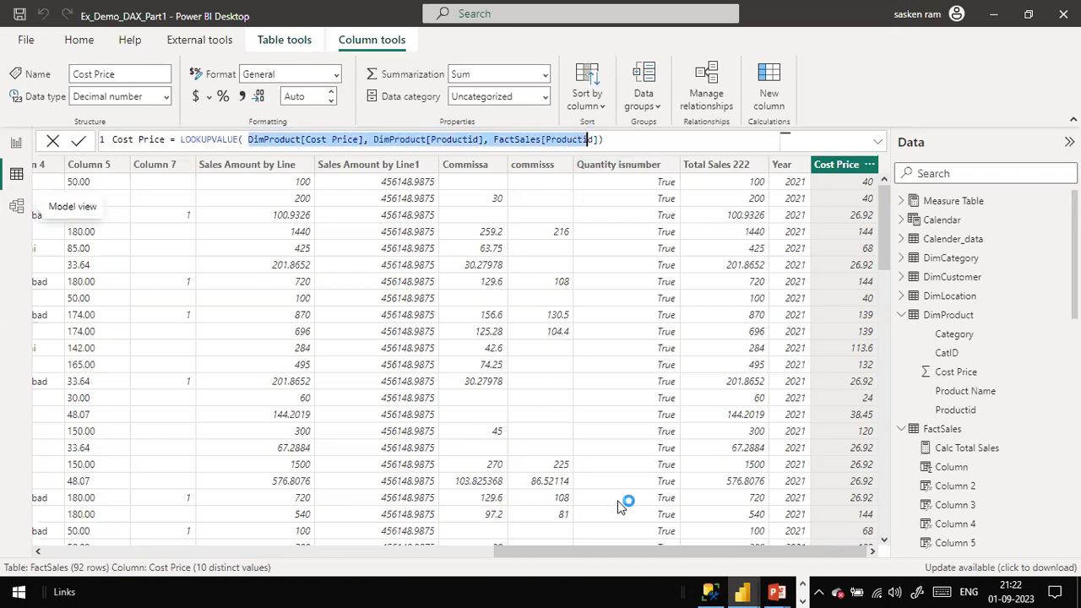
- Add a calculated column named Related Cost Price to FactSales and start its formula with the RELATED function
click(770, 80)
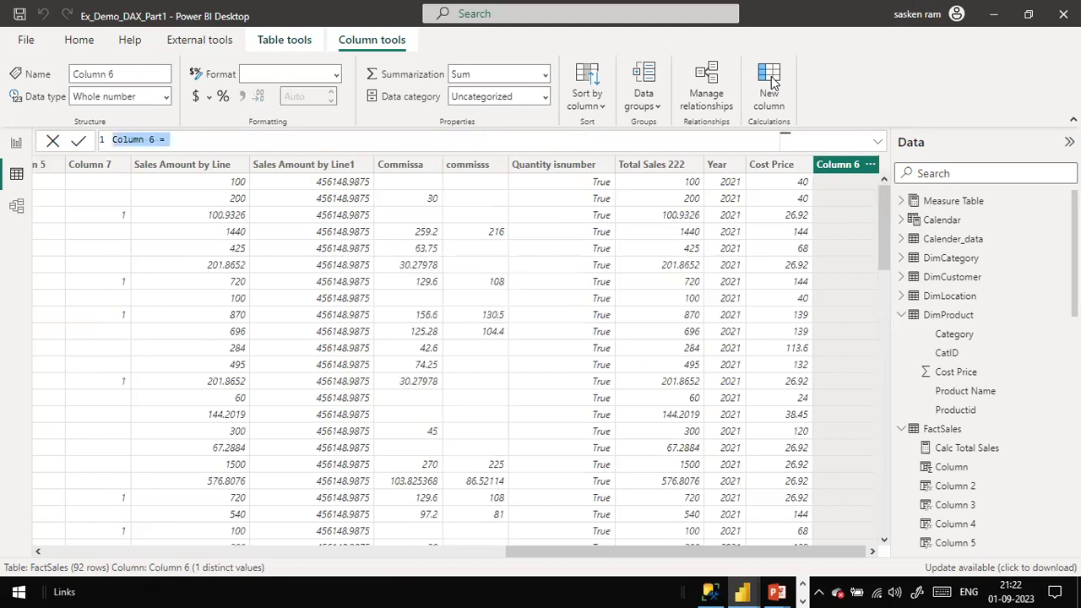
text(Re)
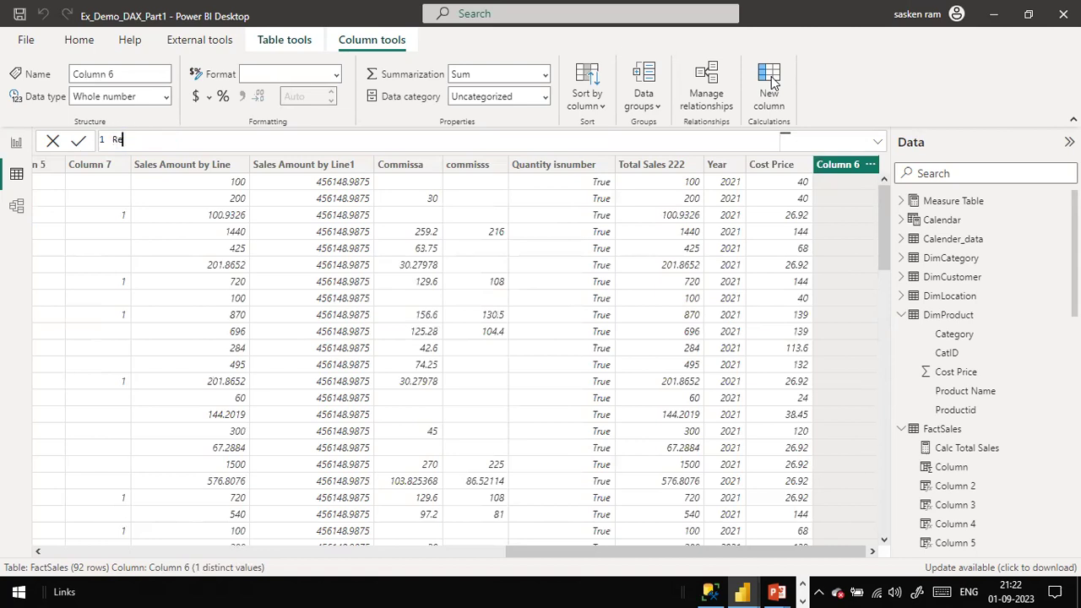
text(lated ()
text(ost Price =)
key(Home)
key(ctrl+shift+Right)
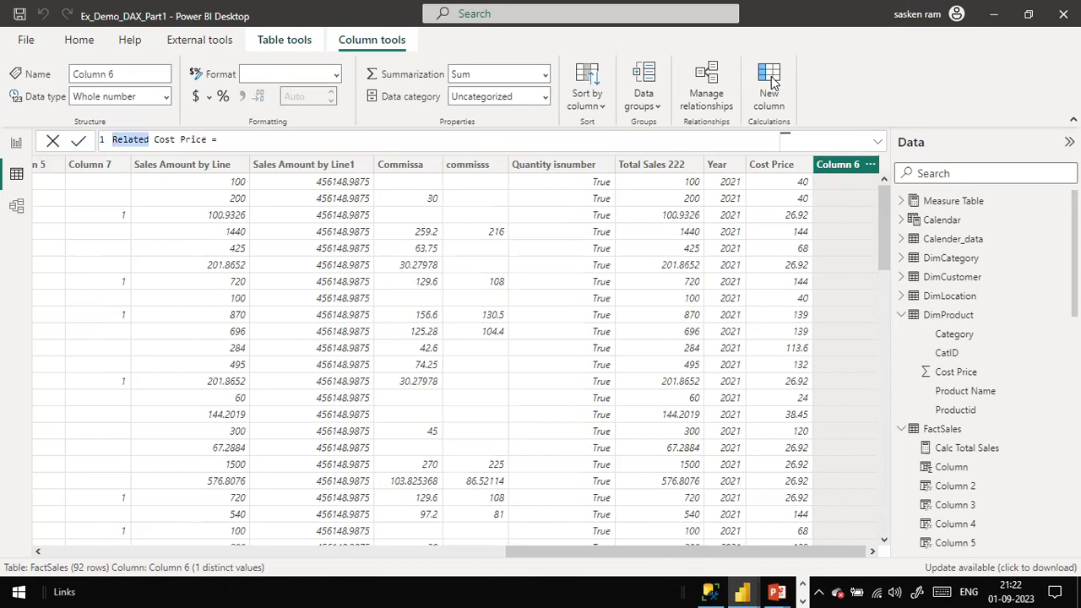
key(Right)
key(End)
text(RELATED()
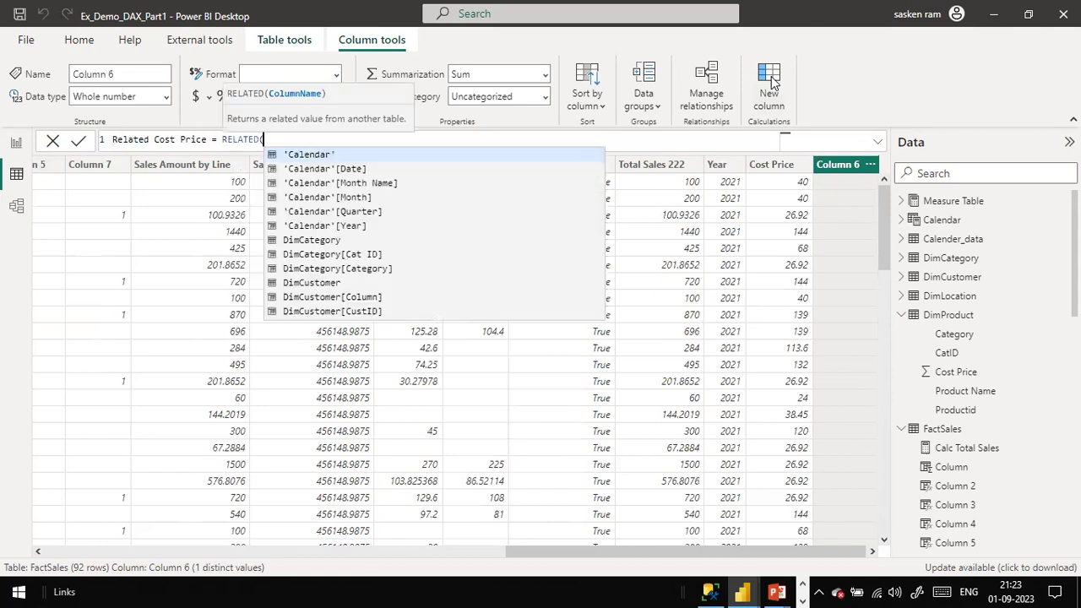
text(PRODUC)
key(Down)
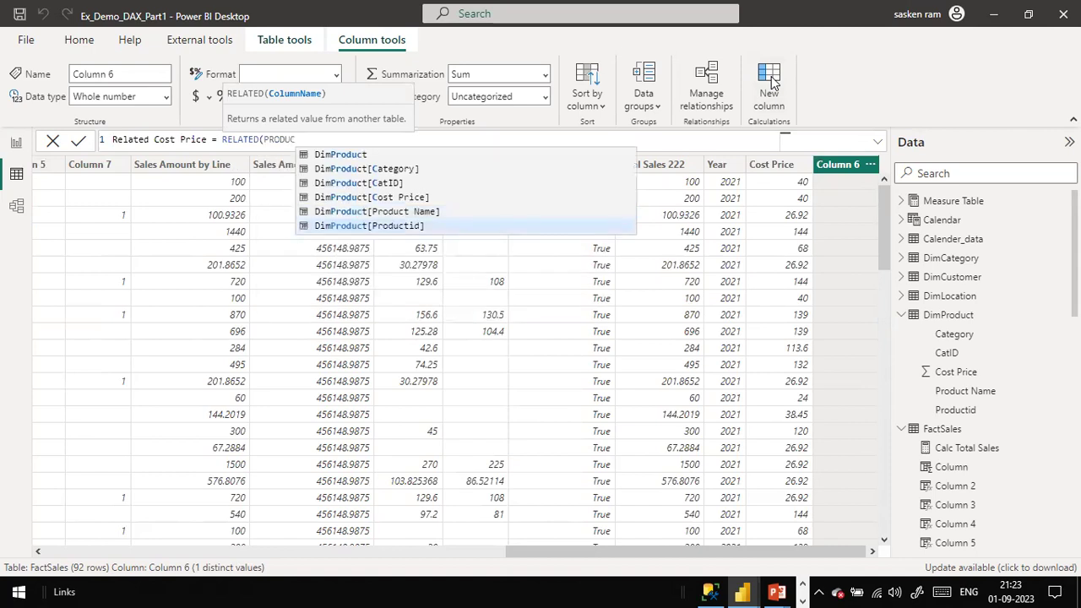
key(Up)
key(Up)
key(Up)
key(Up)
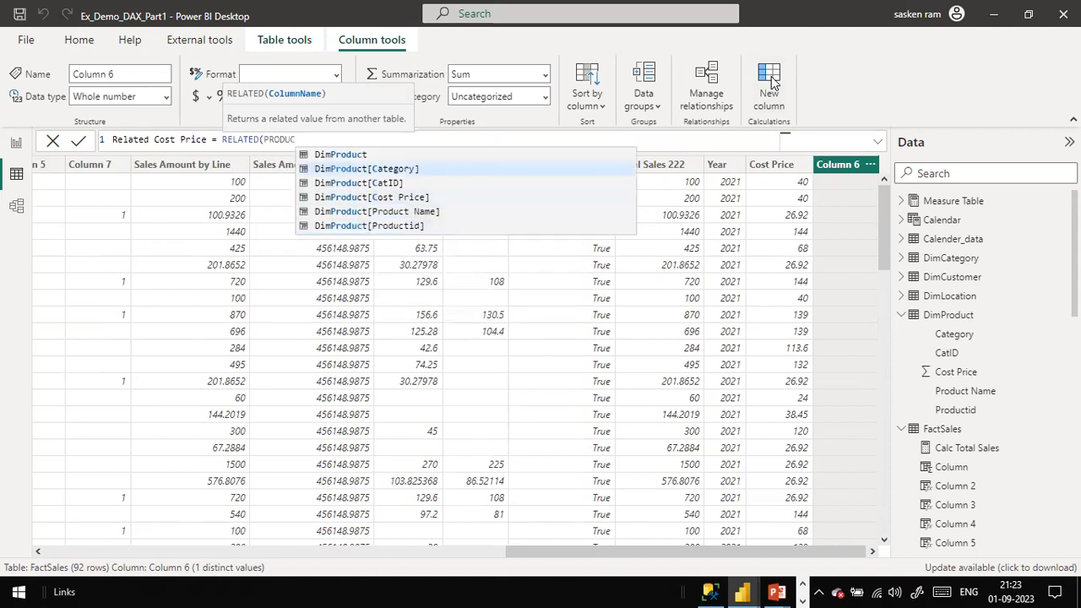
text(TID)
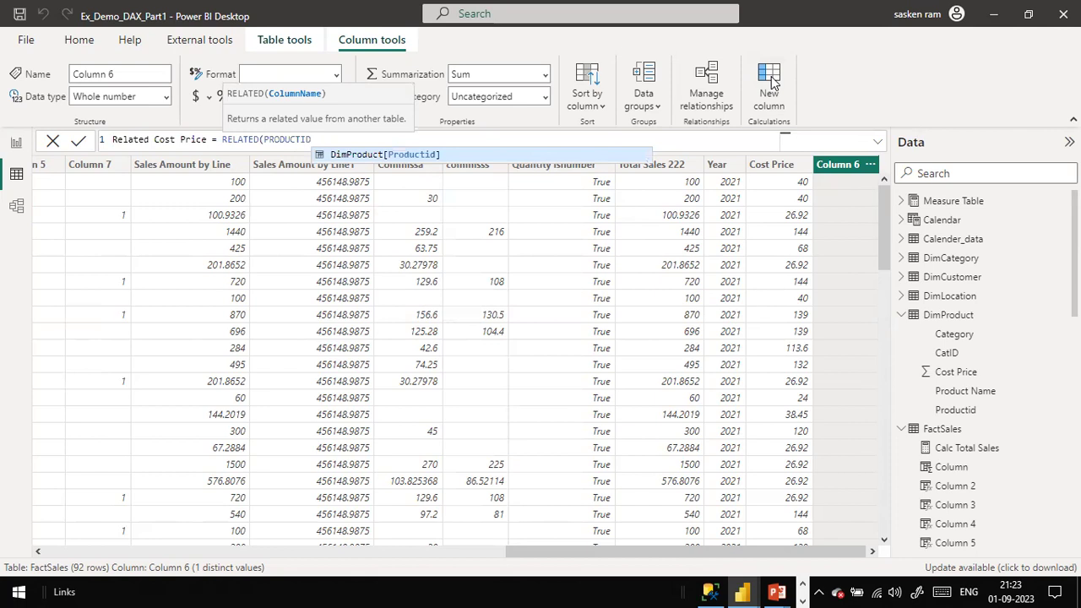
key(BackSpace)
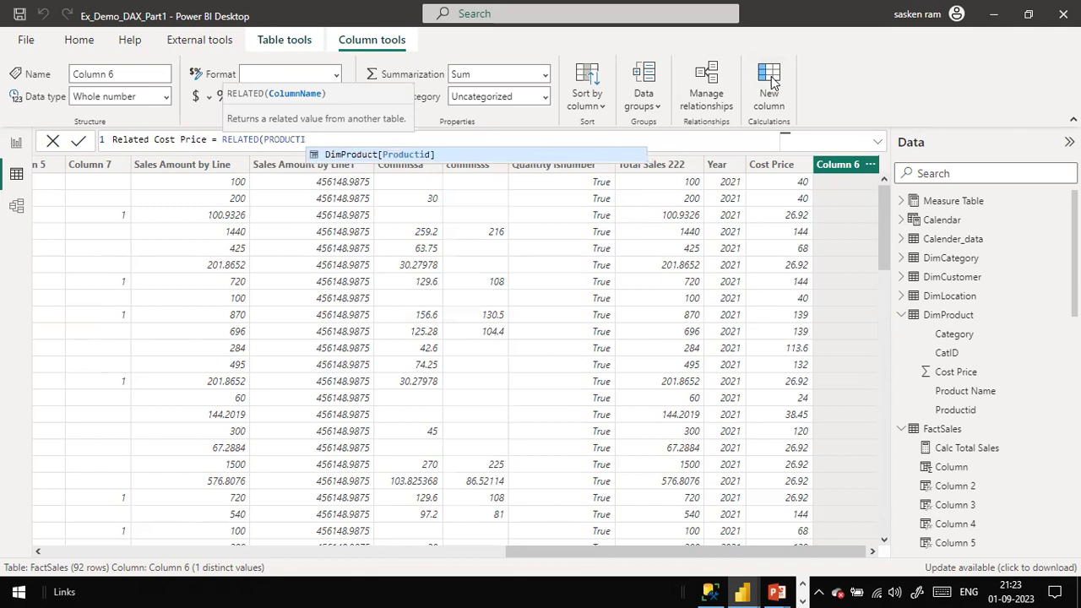
key(BackSpace)
key(BackSpace)
key(BackSpace)
key(BackSpace)
key(BackSpace)
key(BackSpace)
key(BackSpace)
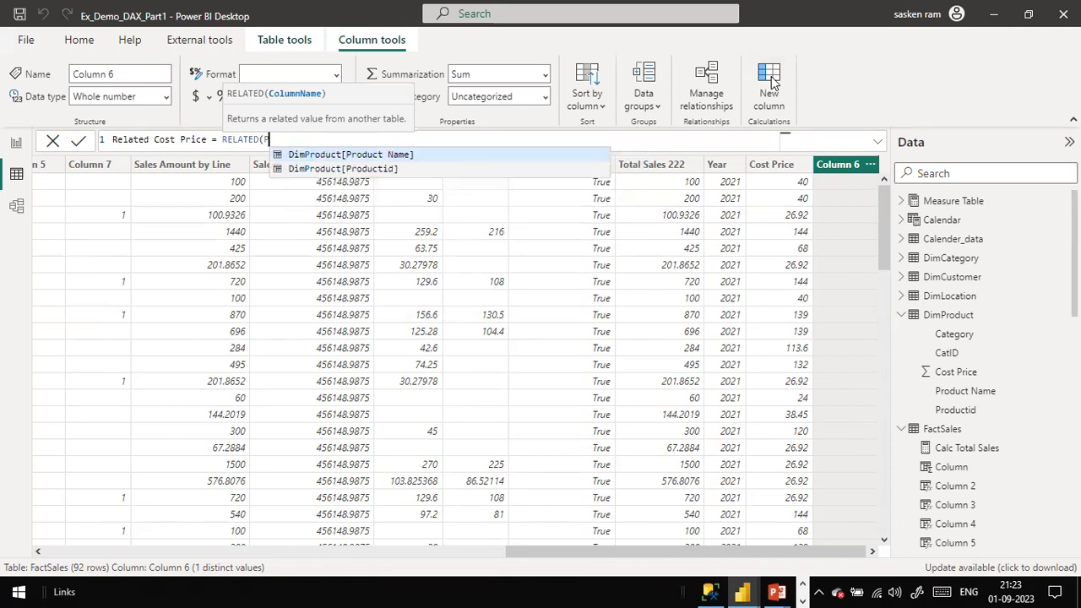
key(BackSpace)
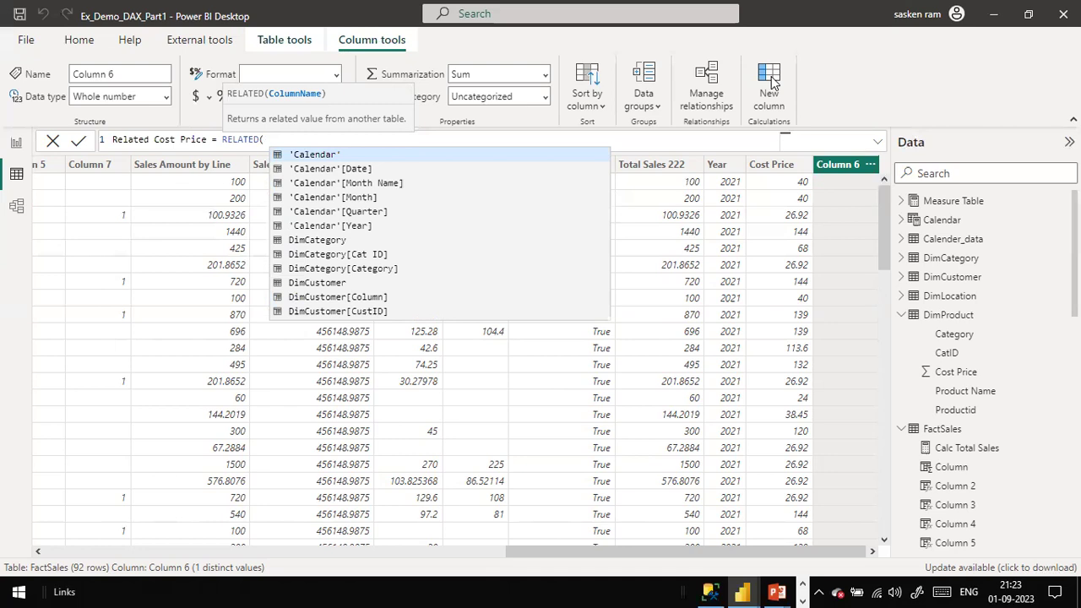
text(SALES)
key(BackSpace)
key(BackSpace)
key(BackSpace)
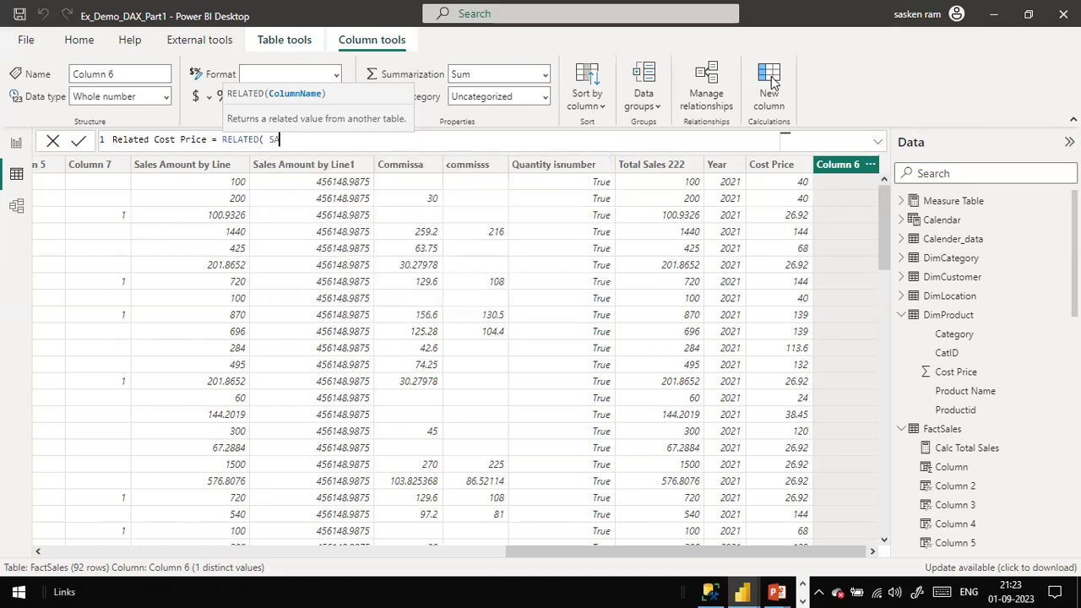
key(BackSpace)
key(BackSpace)
key(BackSpace)
- Enter DimProduct[Productid] as the RELATED argument, close the formula and commit the Related Cost Price column
text(pr)
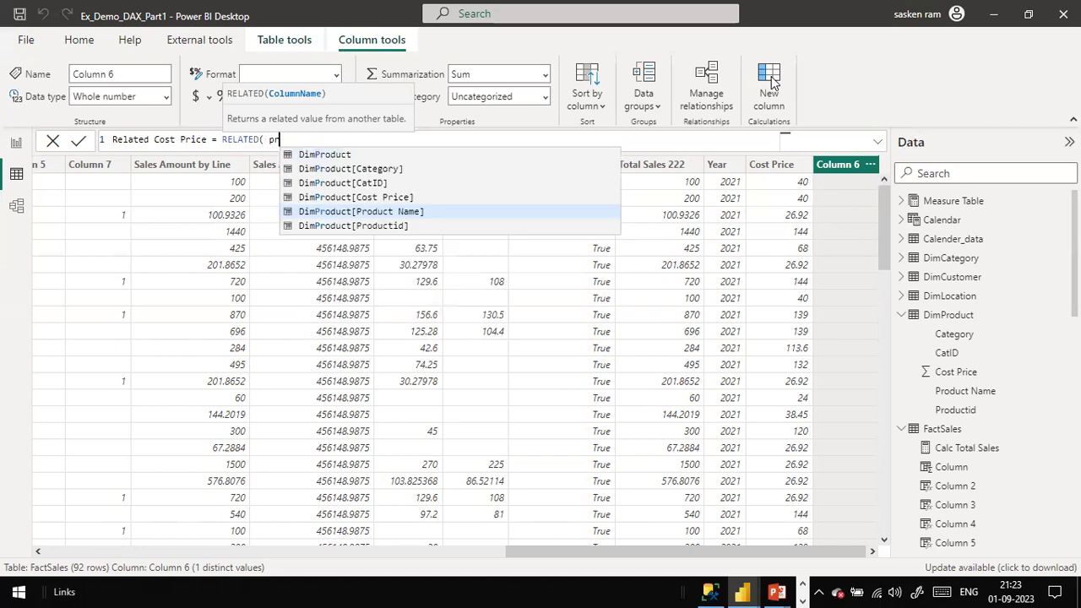
text(odu)
key(Down)
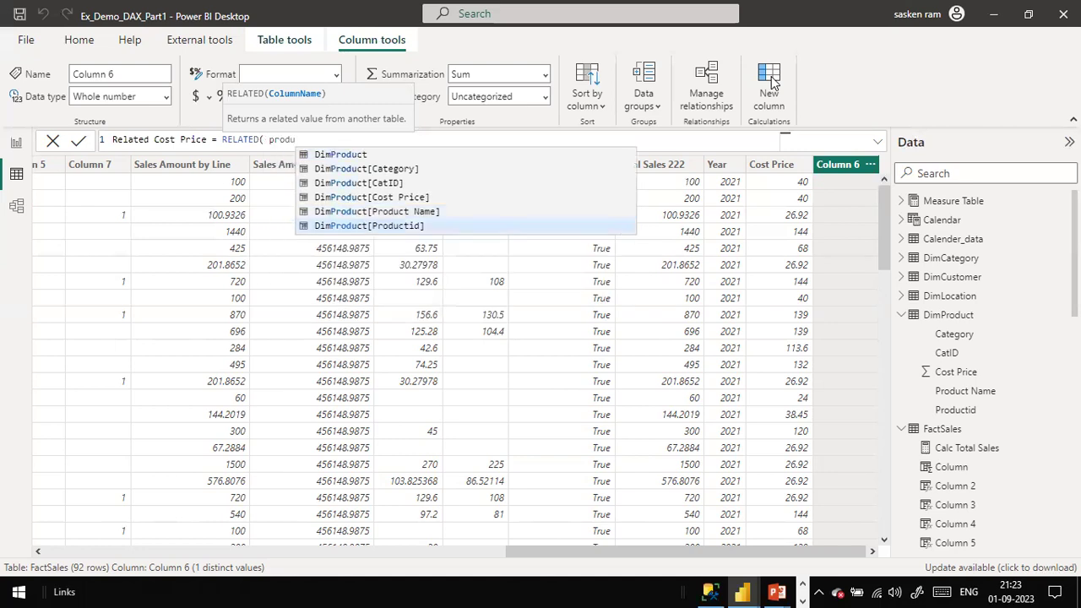
key(Tab)
text())
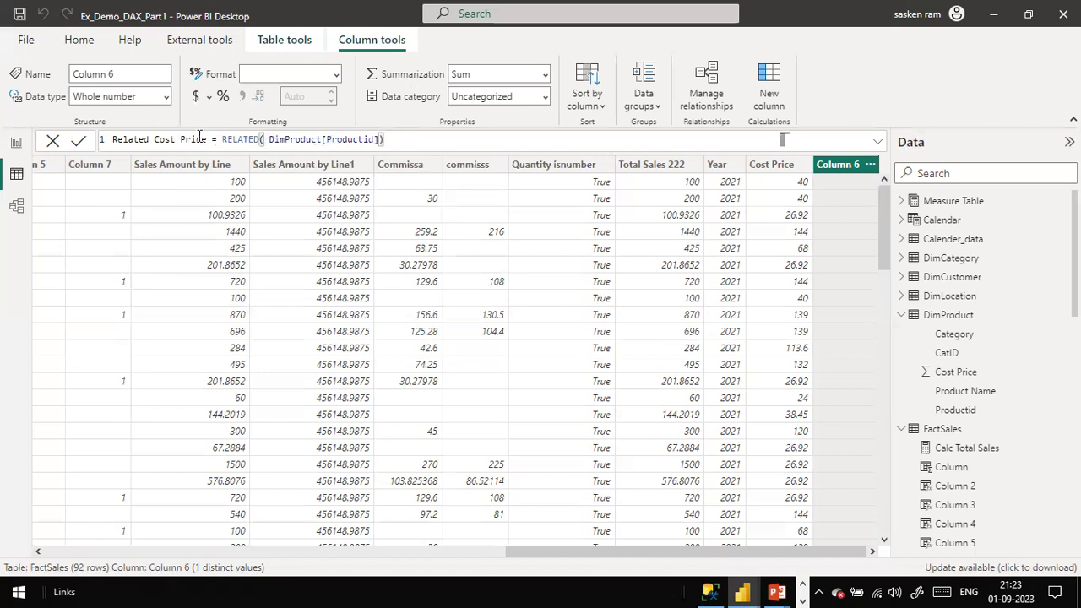
click(270, 142)
click(412, 145)
key(Return)
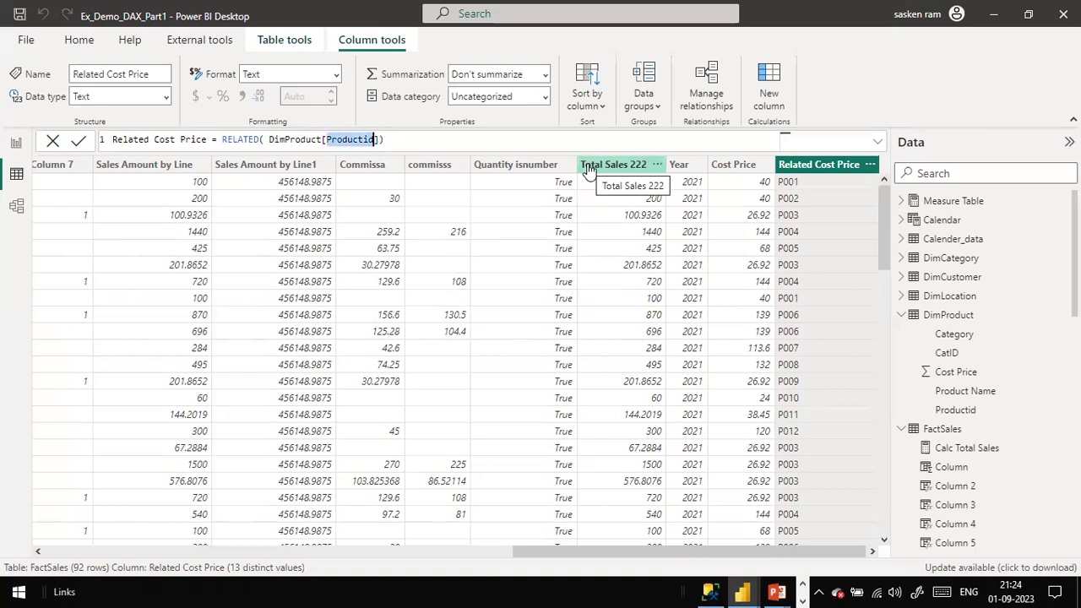
- Change the column referenced in the RELATED formula to DimProduct[Cost Price] and commit it
text(uit)
key(BackSpace)
key(BackSpace)
key(BackSpace)
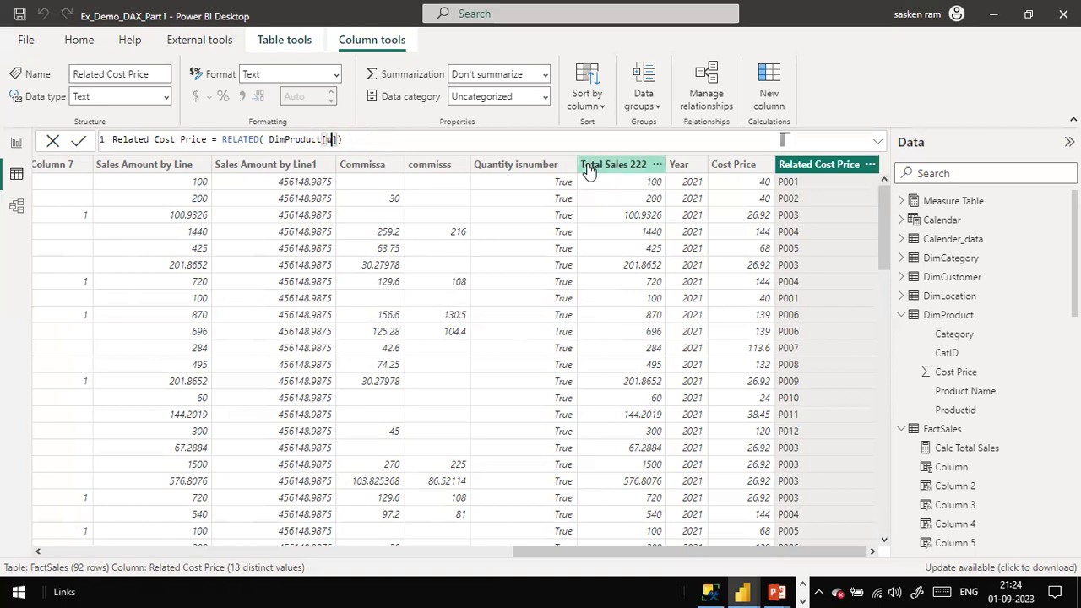
text(cost)
key(Tab)
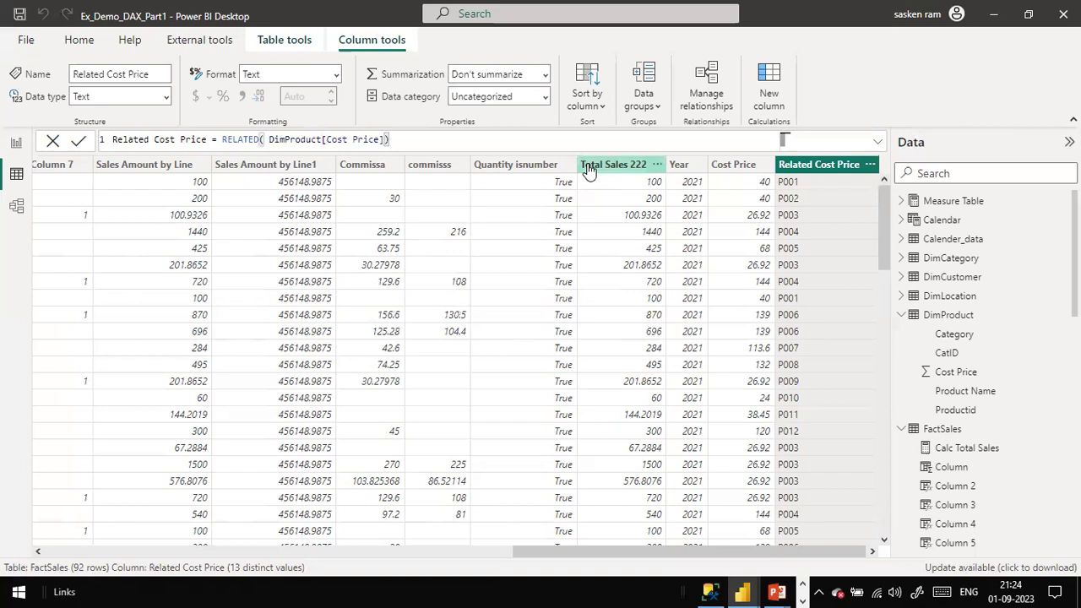
key(Return)
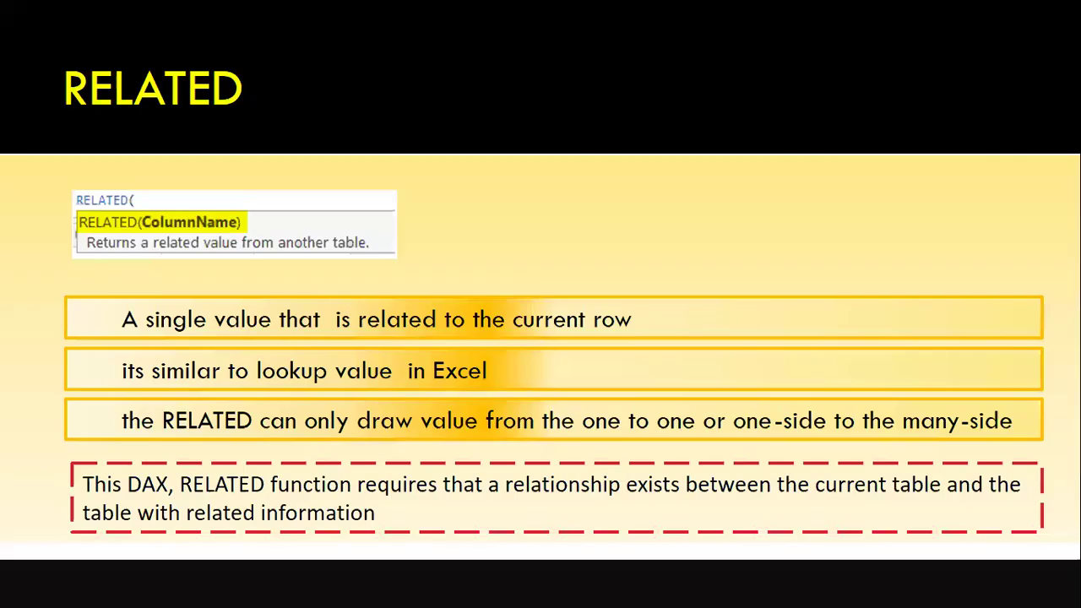
- Advance the PowerPoint slide show from the RELATED slide, and view the Cost Price column of DimProduct in Power BI
click(585, 280)
click(585, 280)
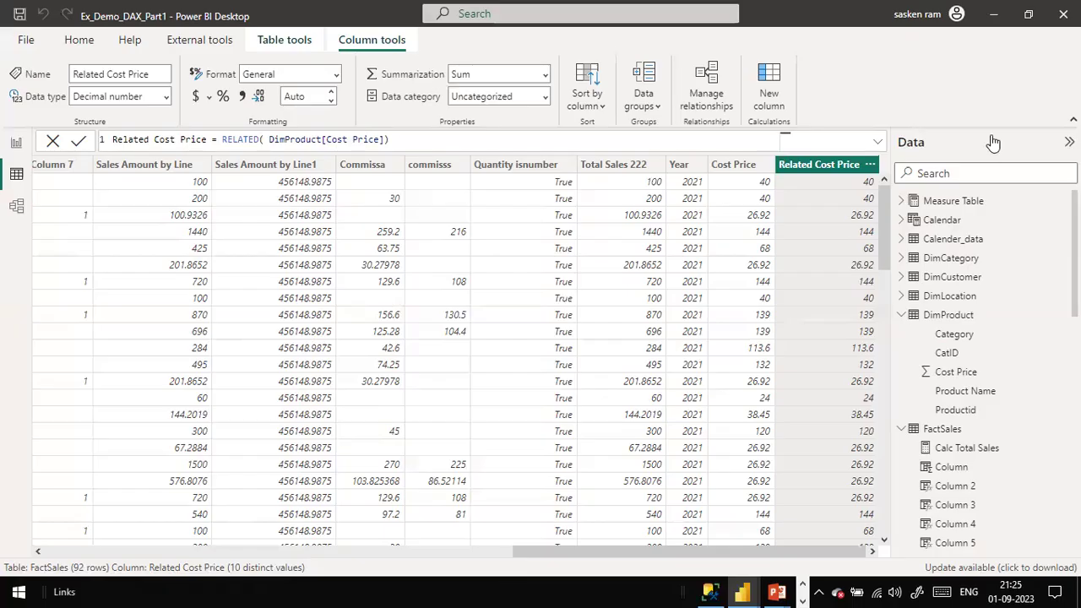
click(950, 315)
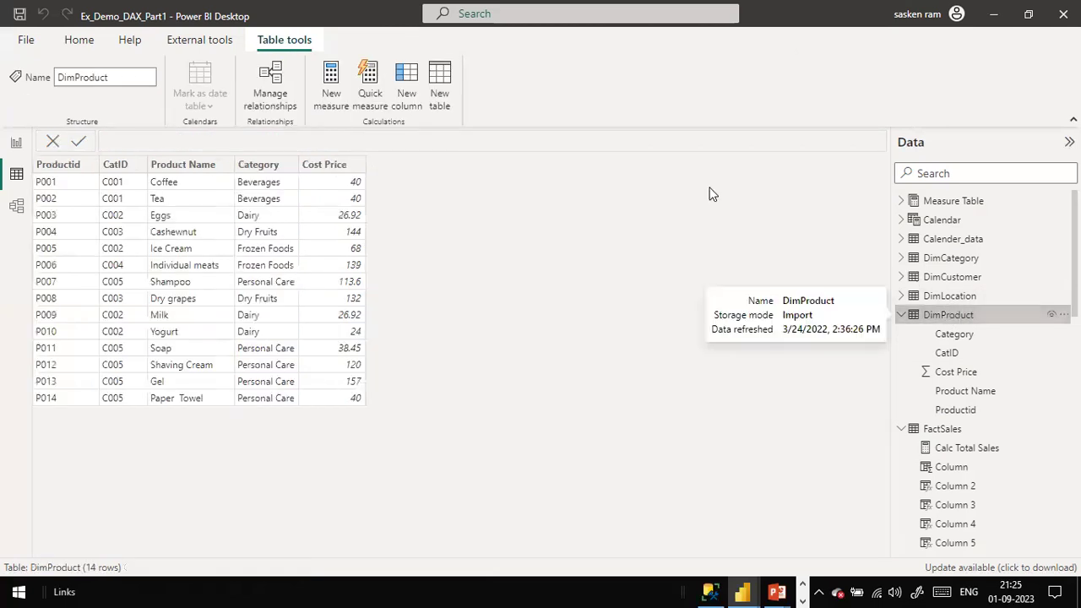
click(301, 168)
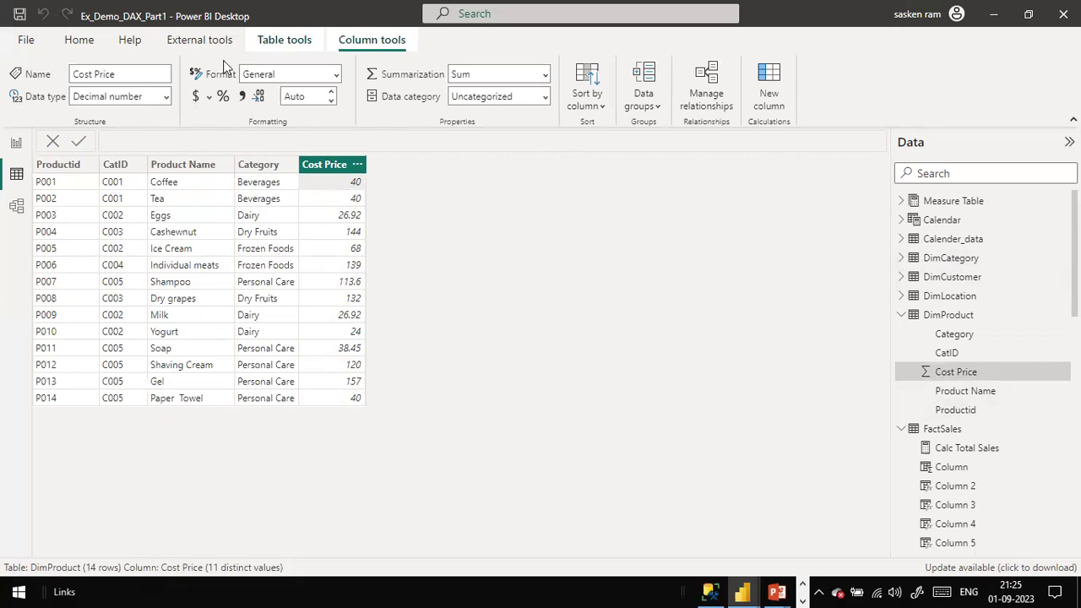
- Add a calculated column named No. of Transactions to DimProduct with the formula COUNTX(RELATEDTABLE(FactSales))
click(771, 97)
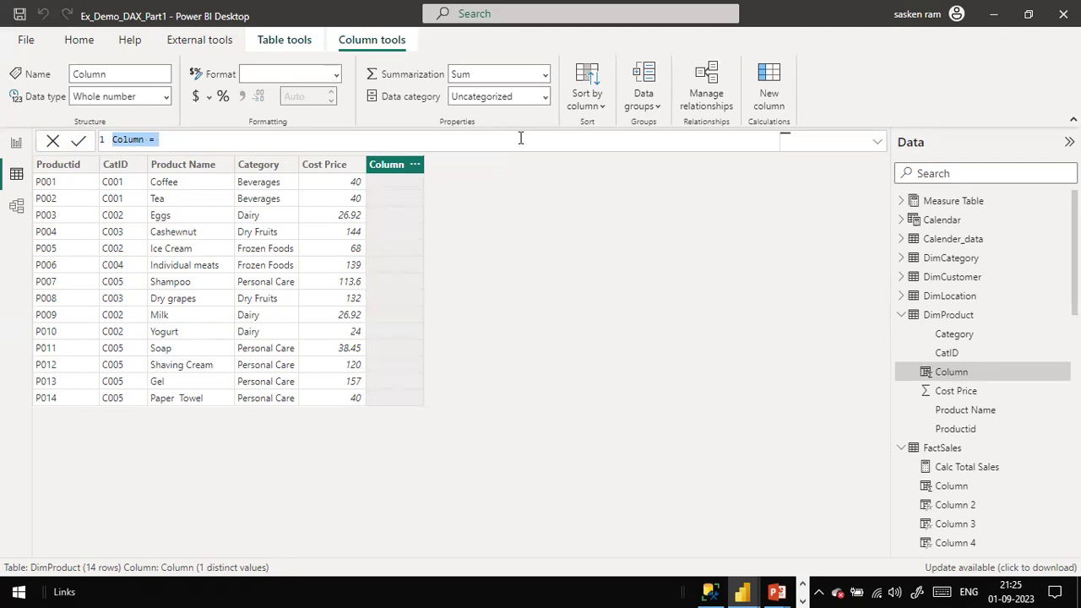
text(No. of Transactions )
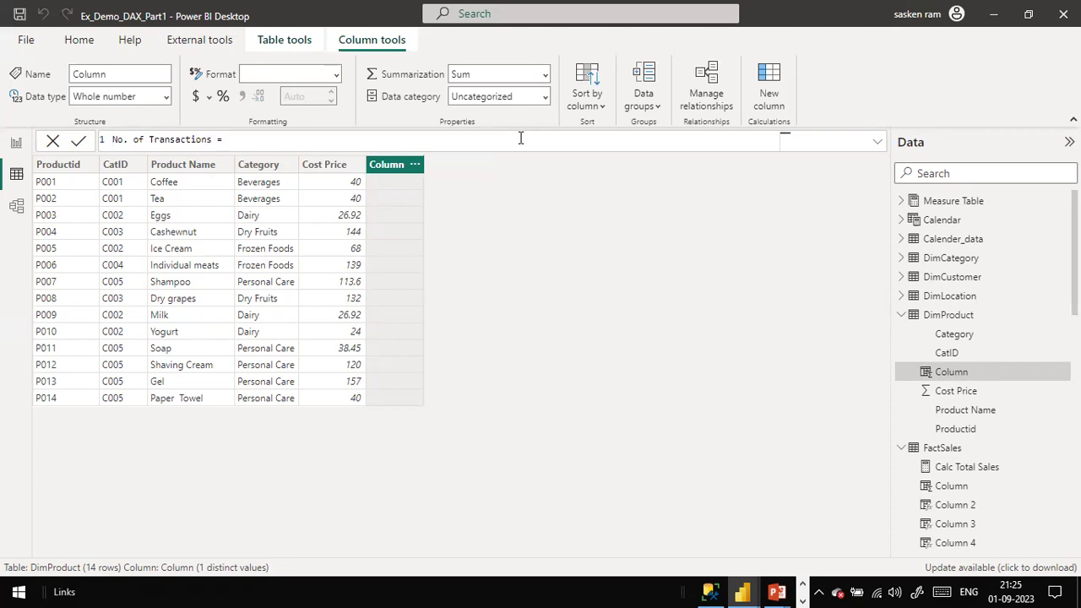
text(= COUN)
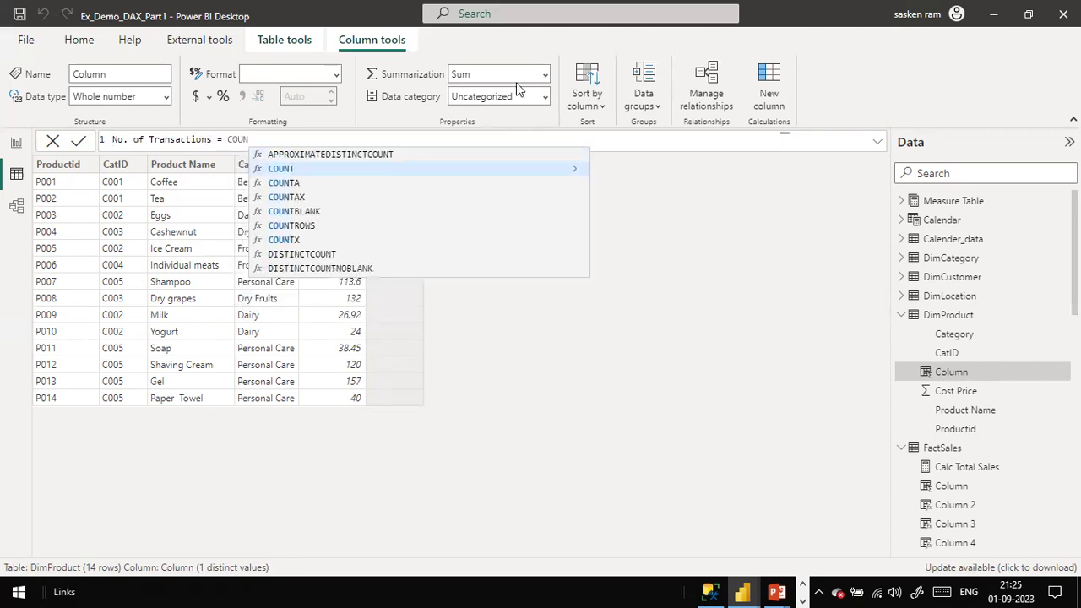
text(TX)
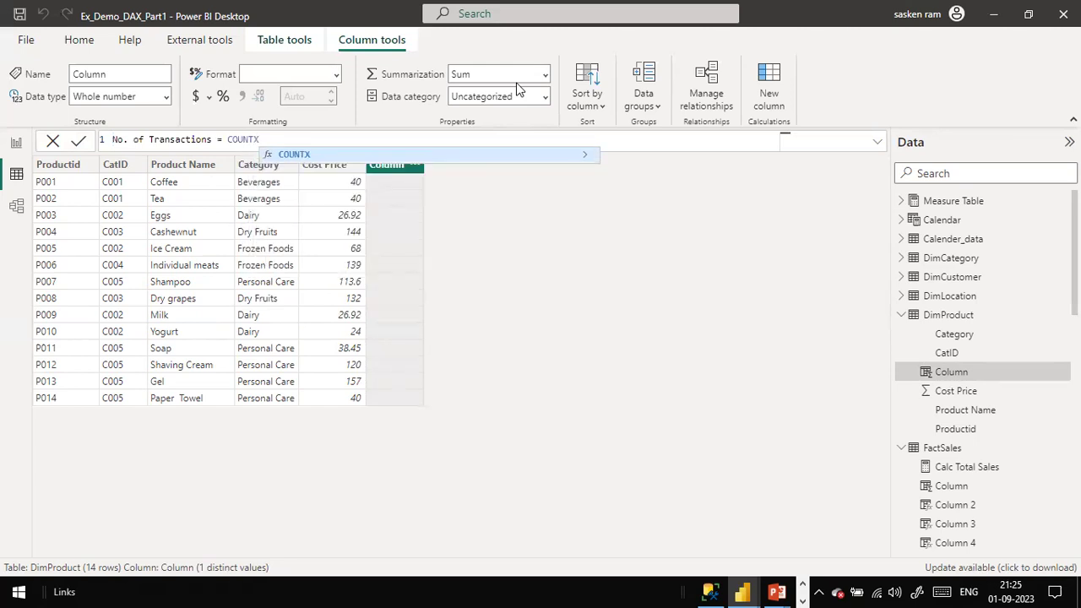
text((RELATEDTABLE()
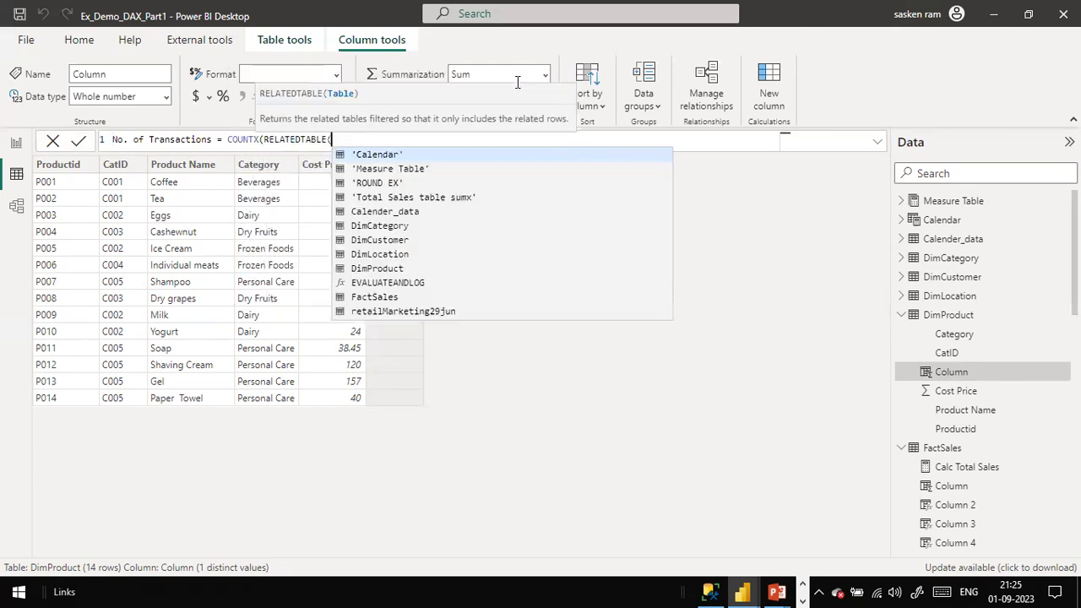
text(FAC)
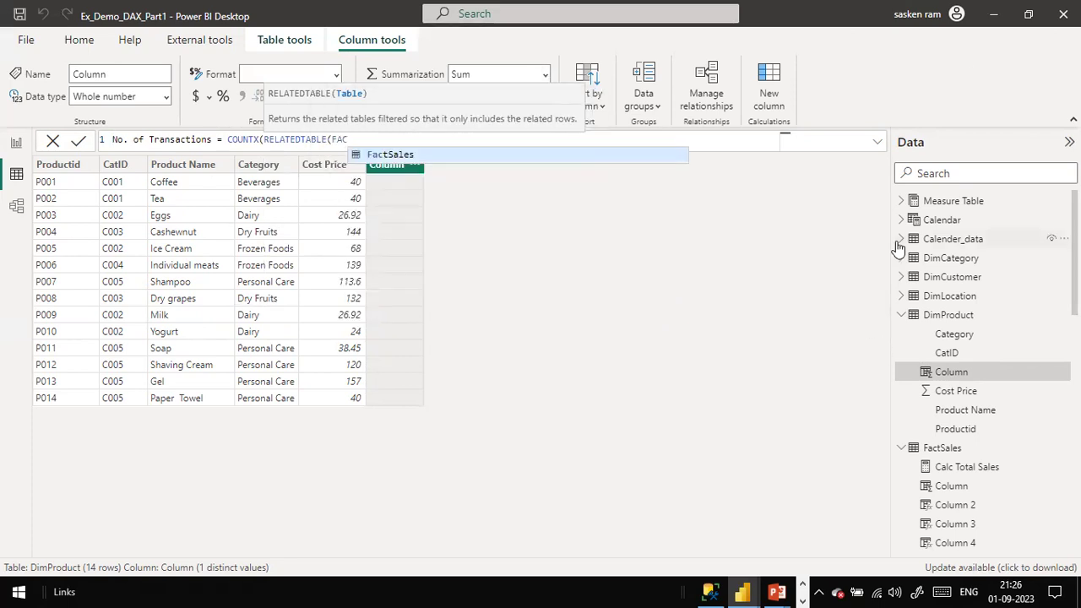
click(395, 157)
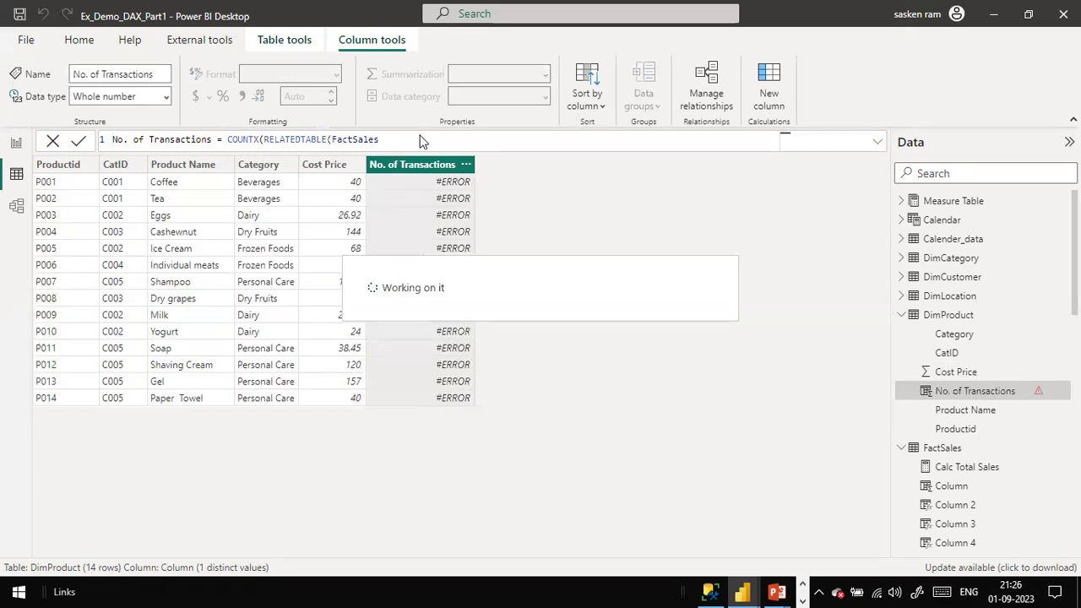
text()))
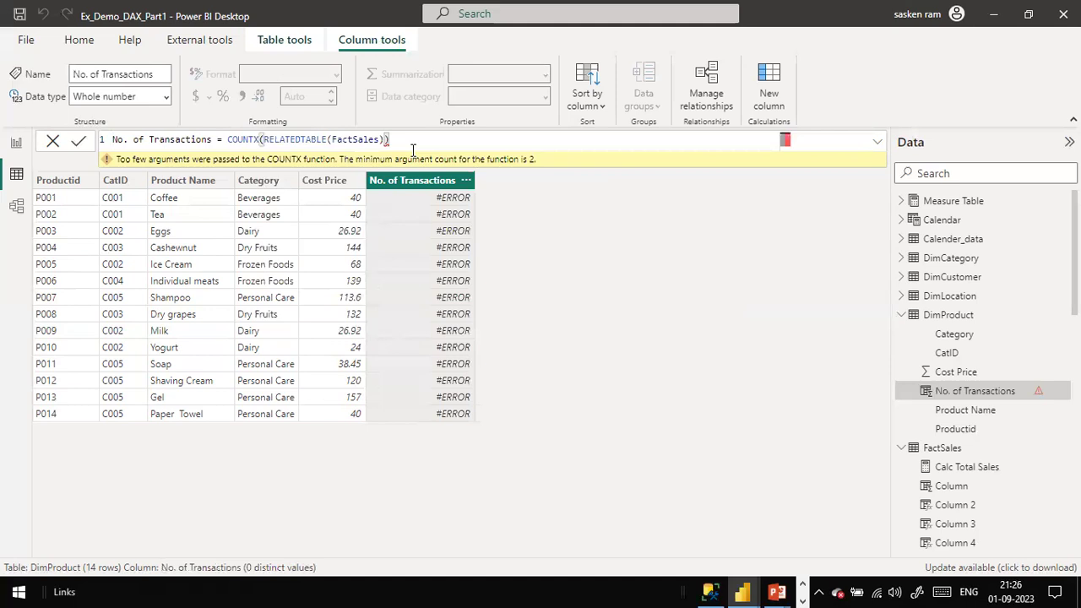
- Replace COUNTX with COUNTROWS in the No. of Transactions formula and commit it
key(Left)
key(Left)
key(Left)
key(Left)
key(Left)
key(Left)
key(Left)
key(Left)
key(Left)
key(Left)
key(Left)
key(Left)
key(Left)
key(Left)
key(Left)
key(Left)
key(Left)
key(Left)
key(Left)
key(Left)
key(Left)
key(Left)
key(Left)
key(Left)
key(BackSpace)
text(rows)
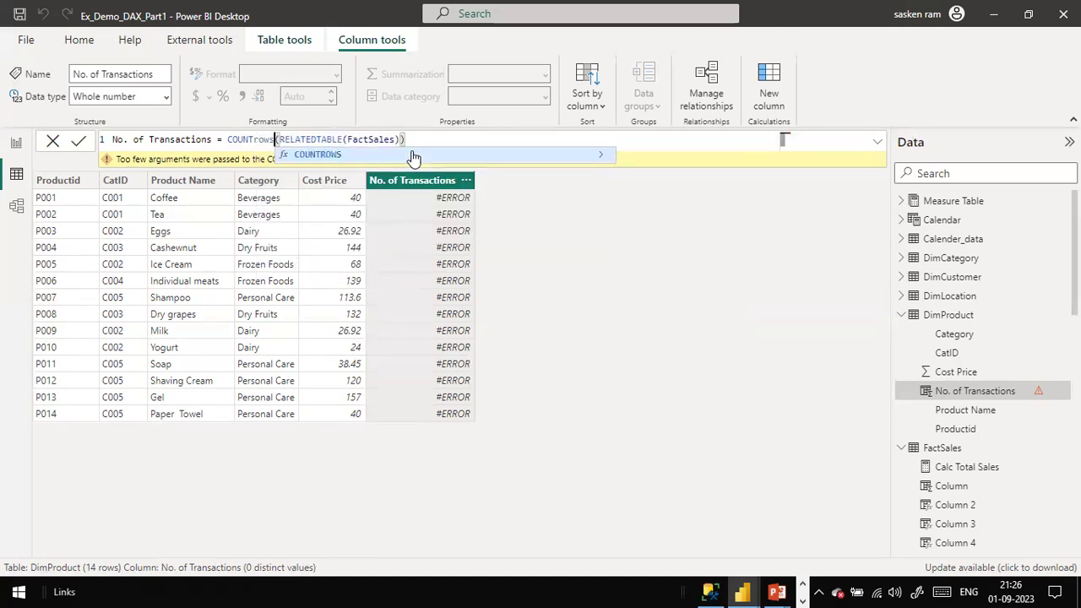
click(413, 150)
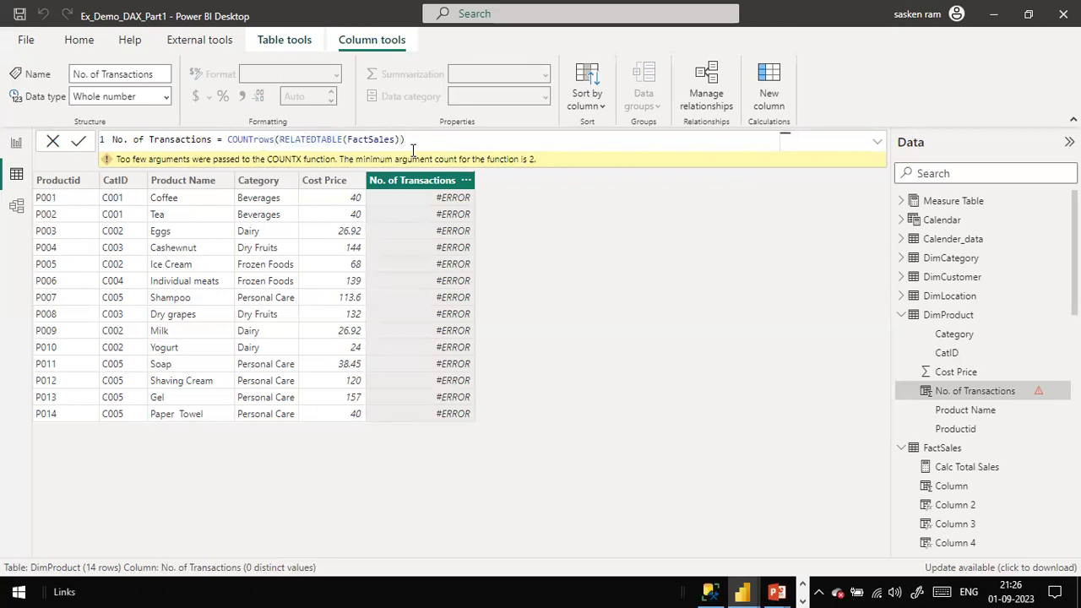
key(Return)
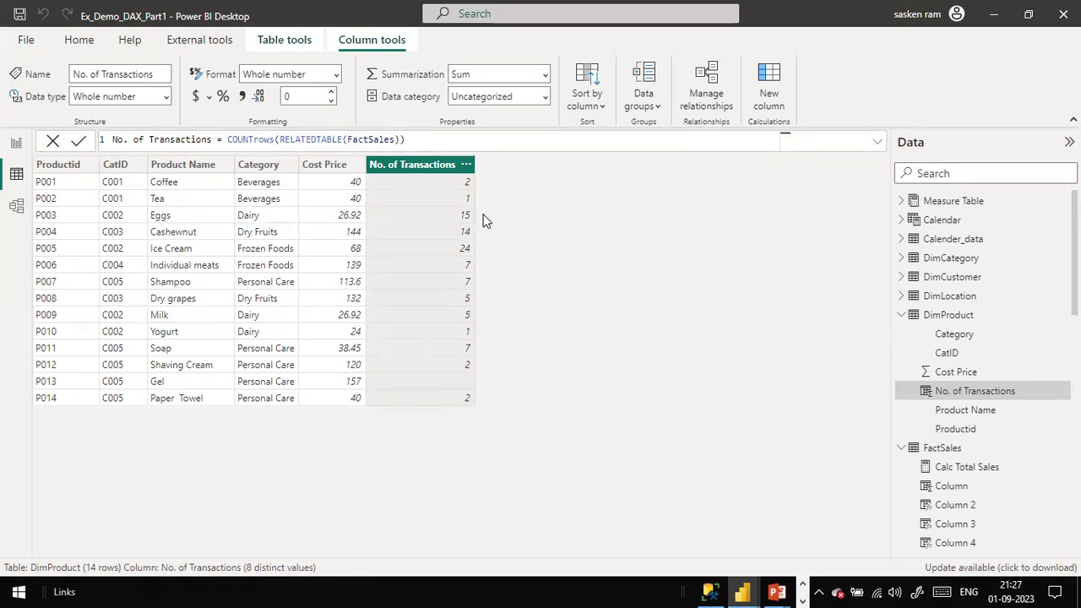
- Examine the No. of Transactions formula, and review the RELATED, RELATEDTABLE, use cases and CROSSFILTER slides in the PowerPoint slide show
double_click(392, 140)
click(502, 144)
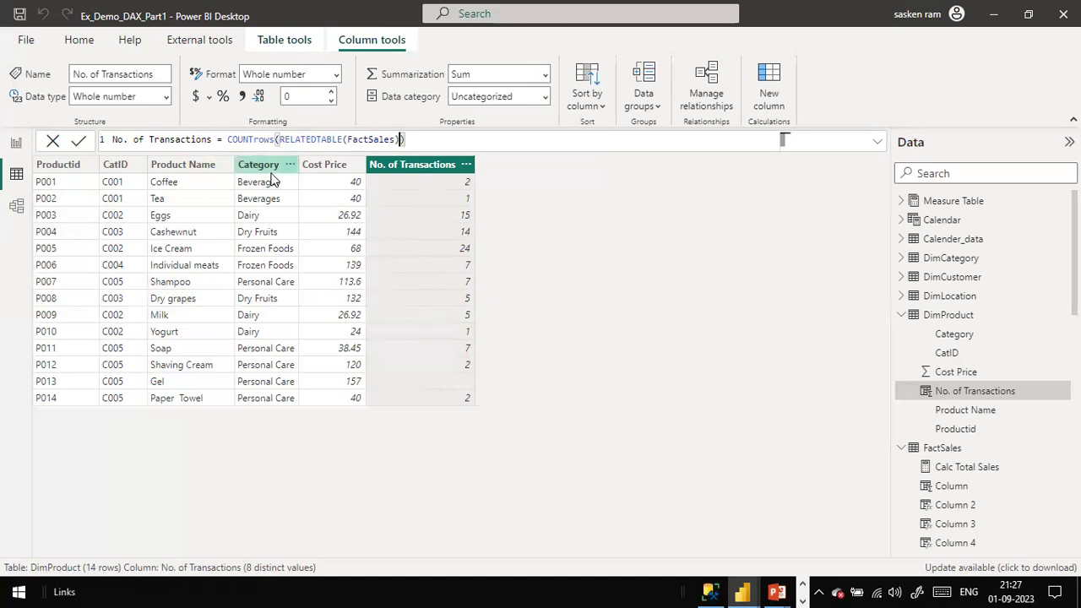
key(alt+Tab)
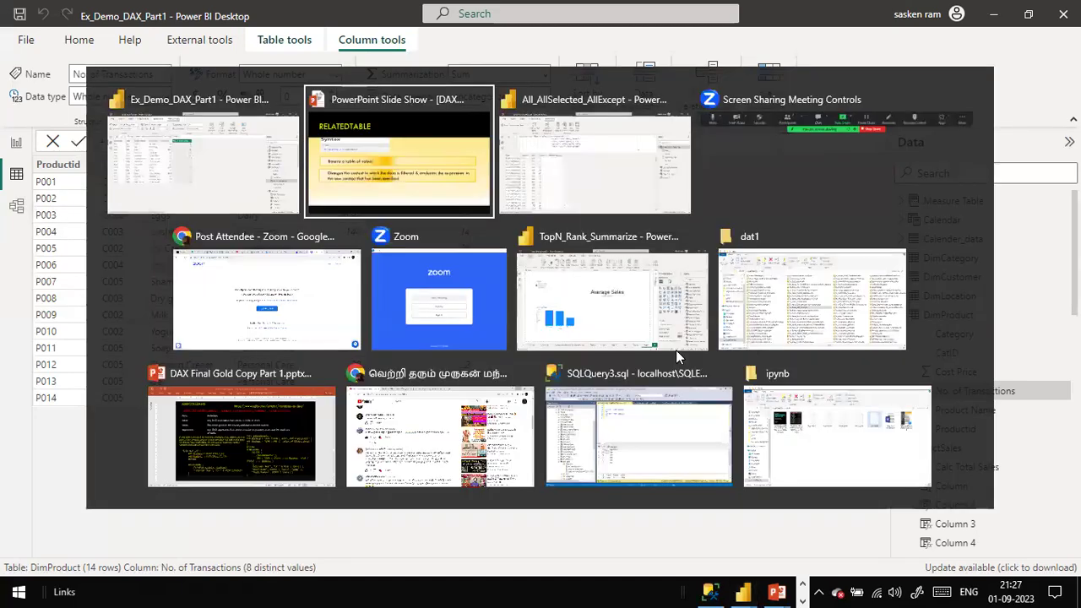
click(553, 258)
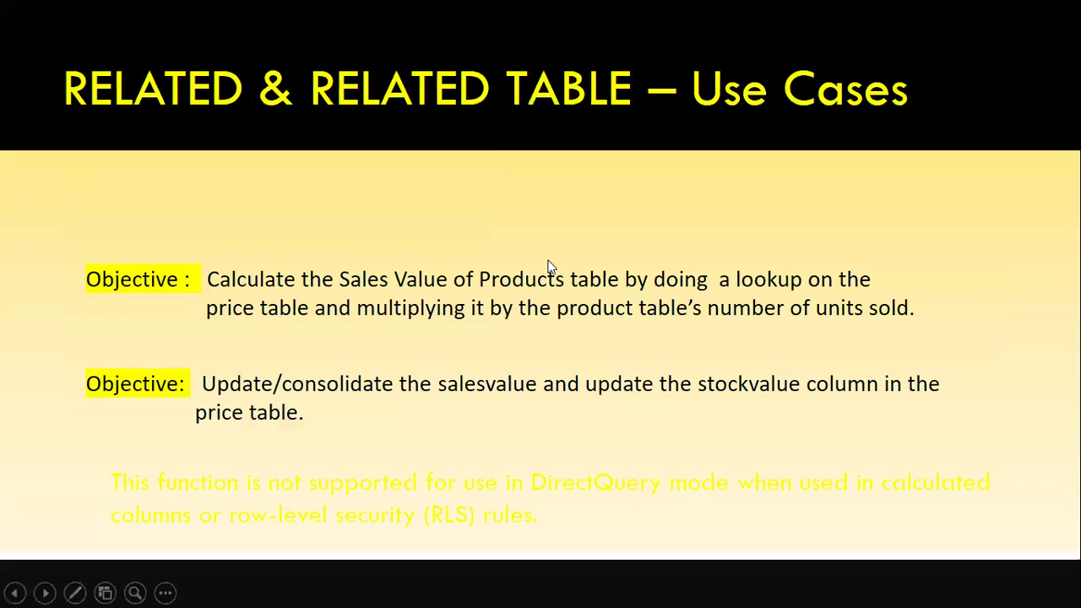
key(Left)
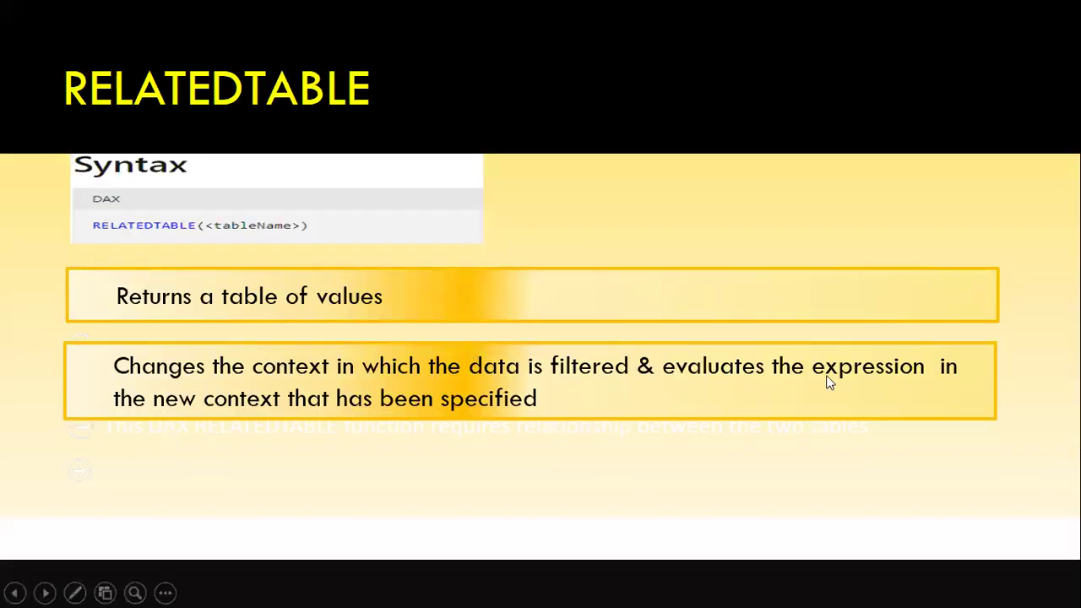
click(598, 426)
click(599, 425)
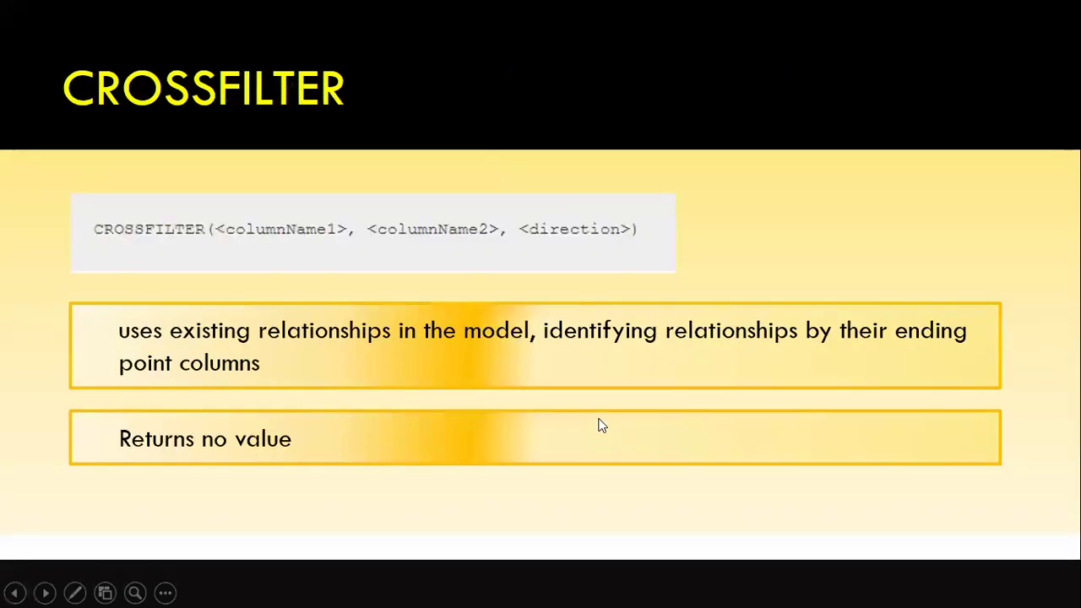
key(Left)
key(Left)
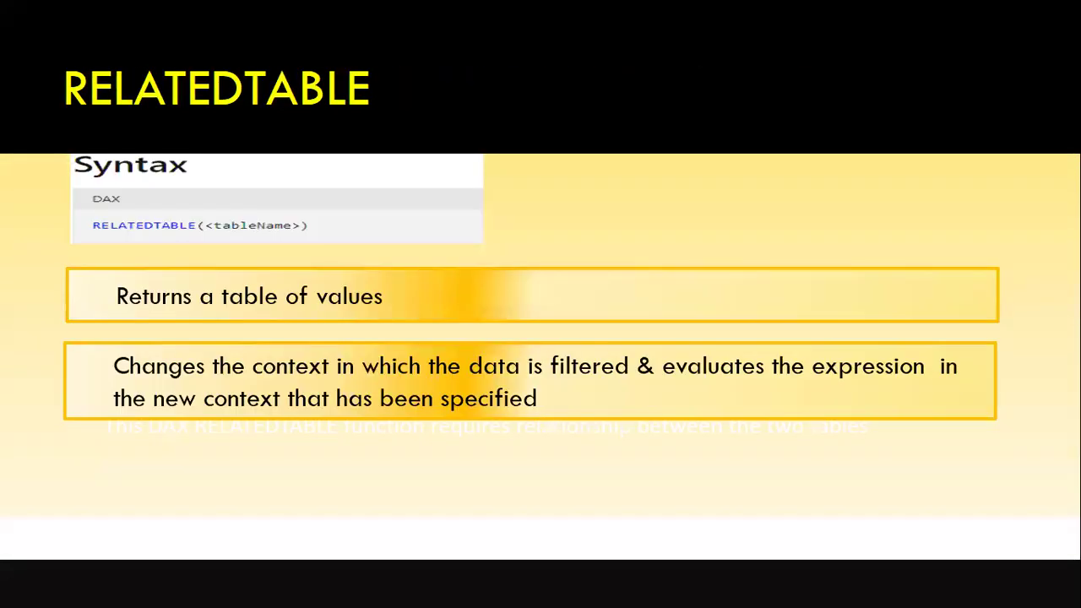
key(Left)
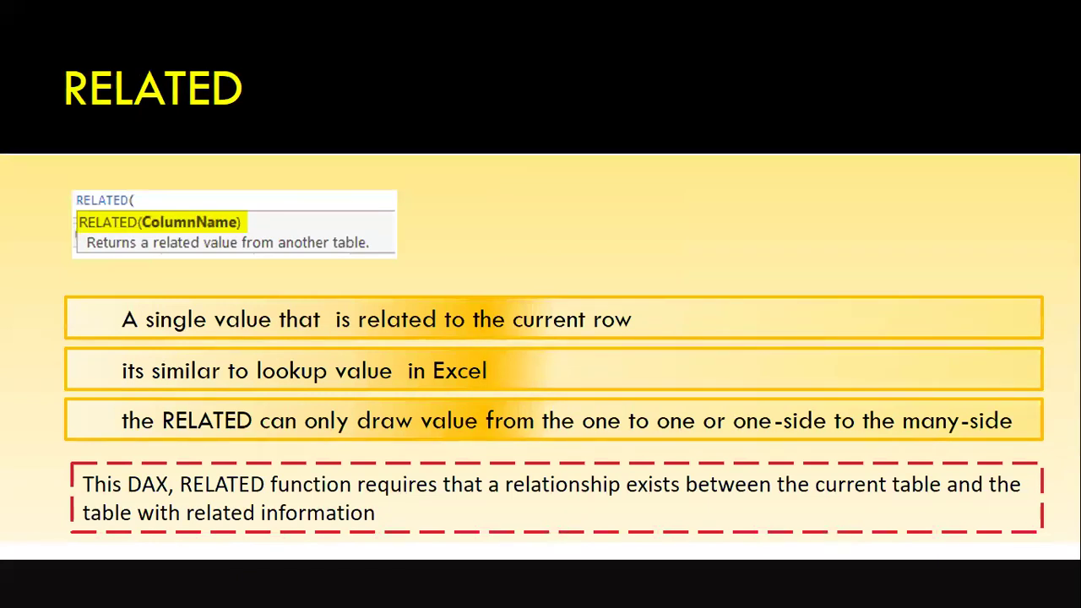